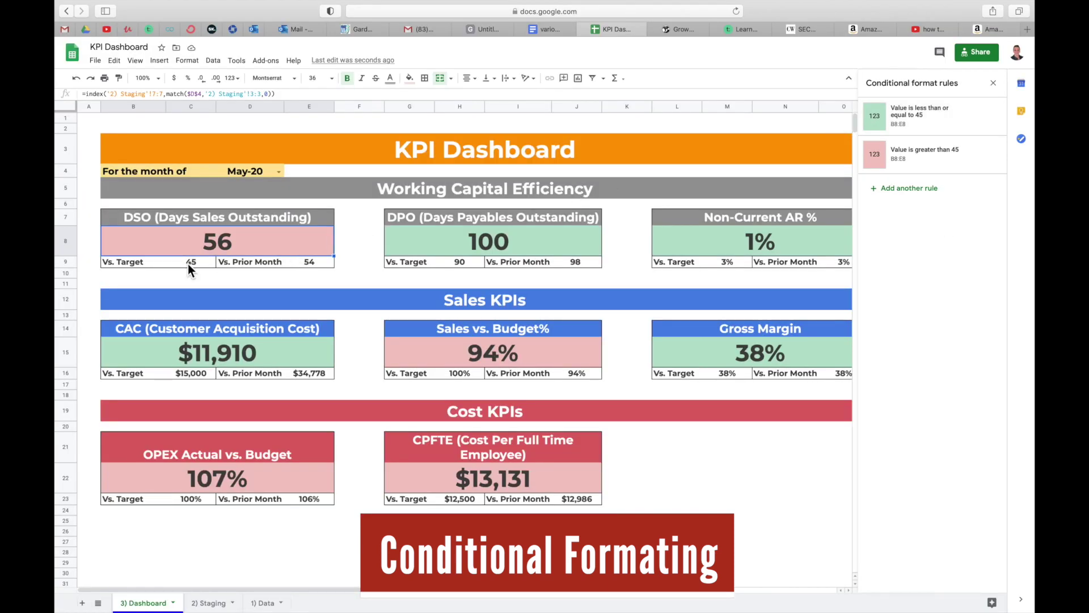
# Step: Inspect the DSO card's target label and the lookup formula behind its target value
pyautogui.click(189, 264)
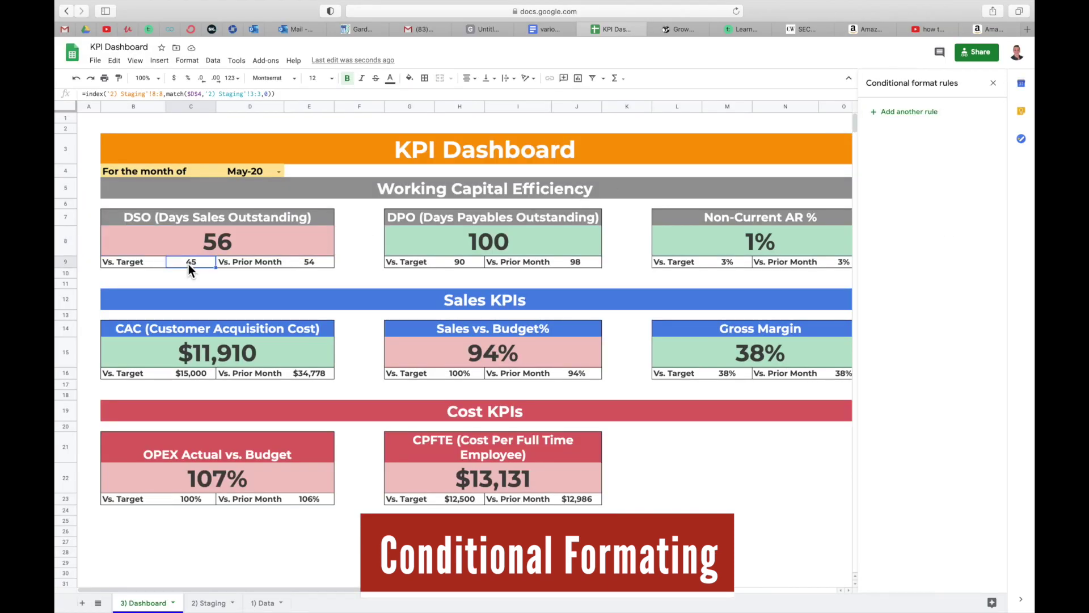
pyautogui.click(125, 259)
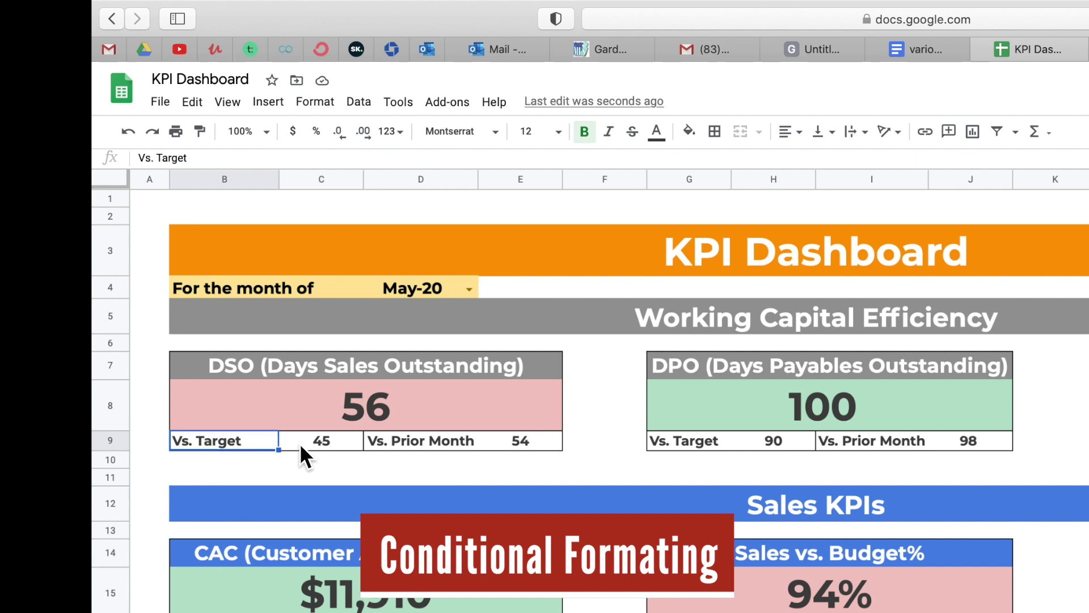
pyautogui.click(299, 444)
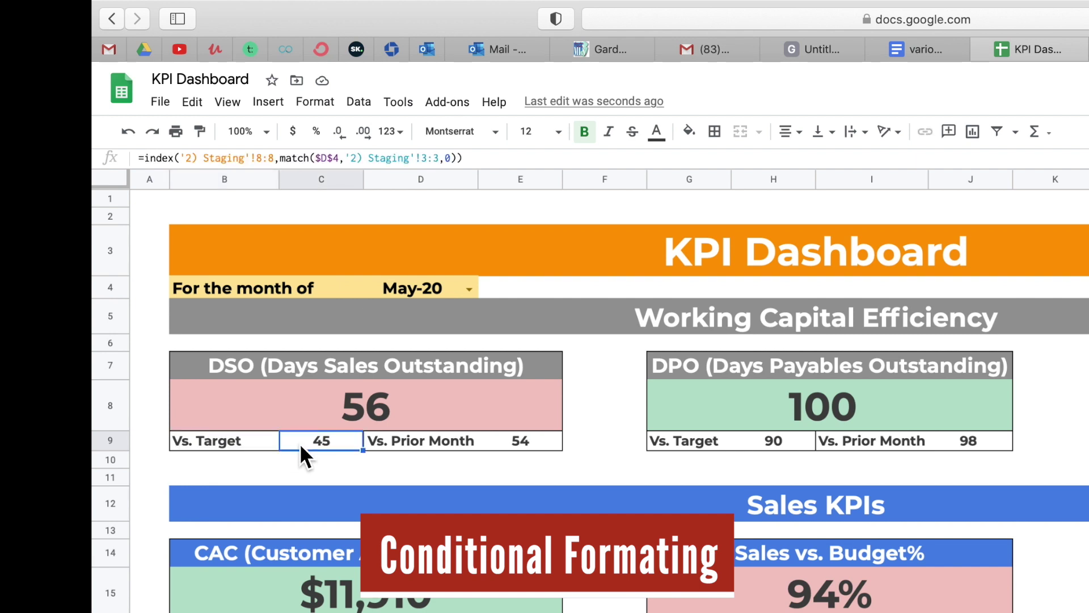
pyautogui.click(346, 459)
pyautogui.click(331, 443)
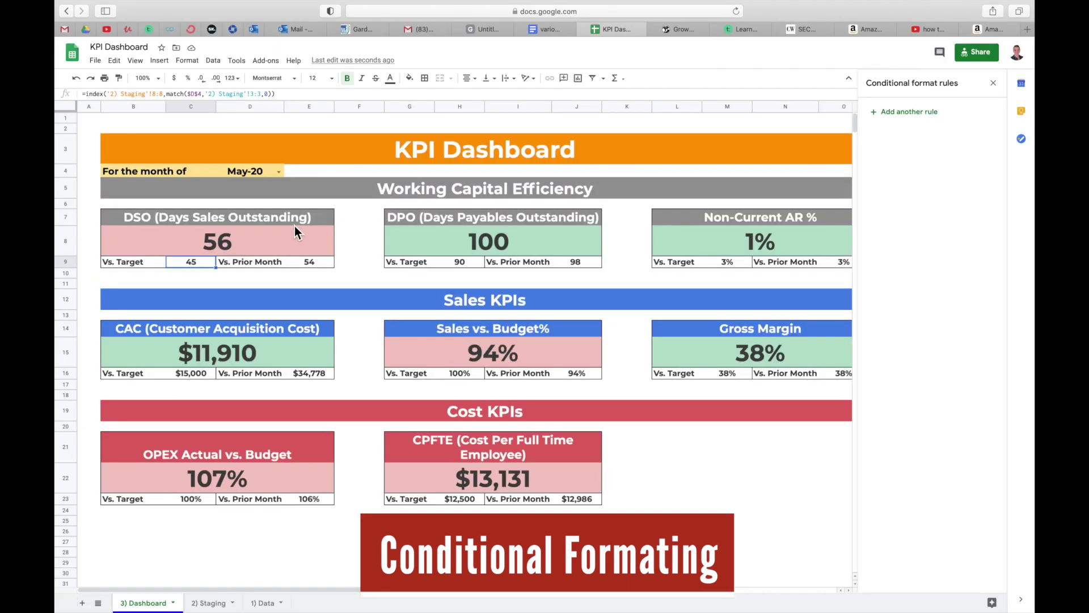
pyautogui.click(473, 391)
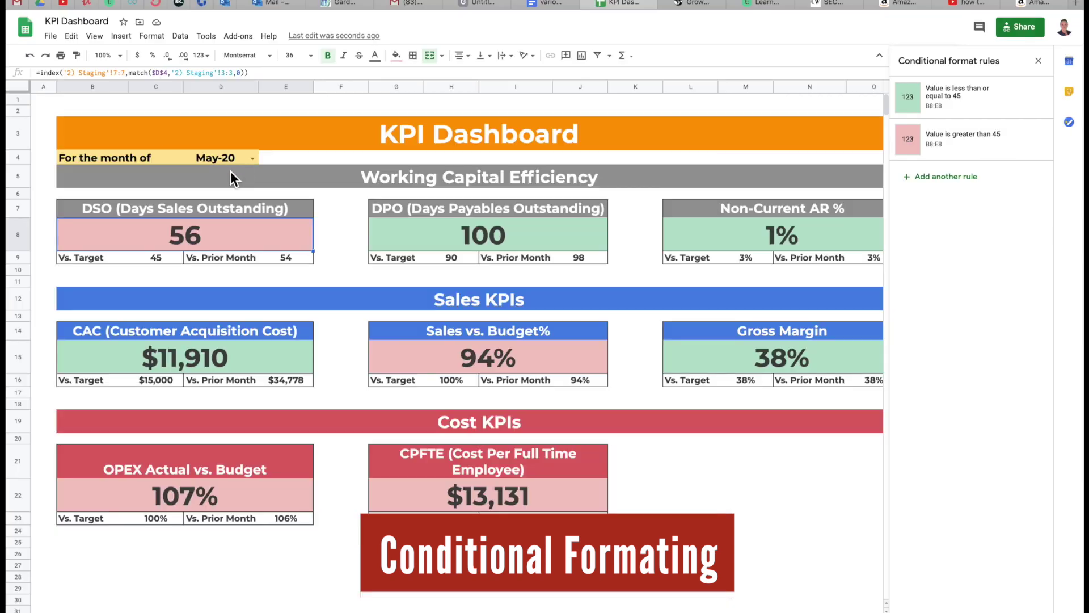
# Step: Switch the dashboard month to 3/31/2020, and finally to 7/31/2020
pyautogui.click(253, 158)
pyautogui.click(225, 214)
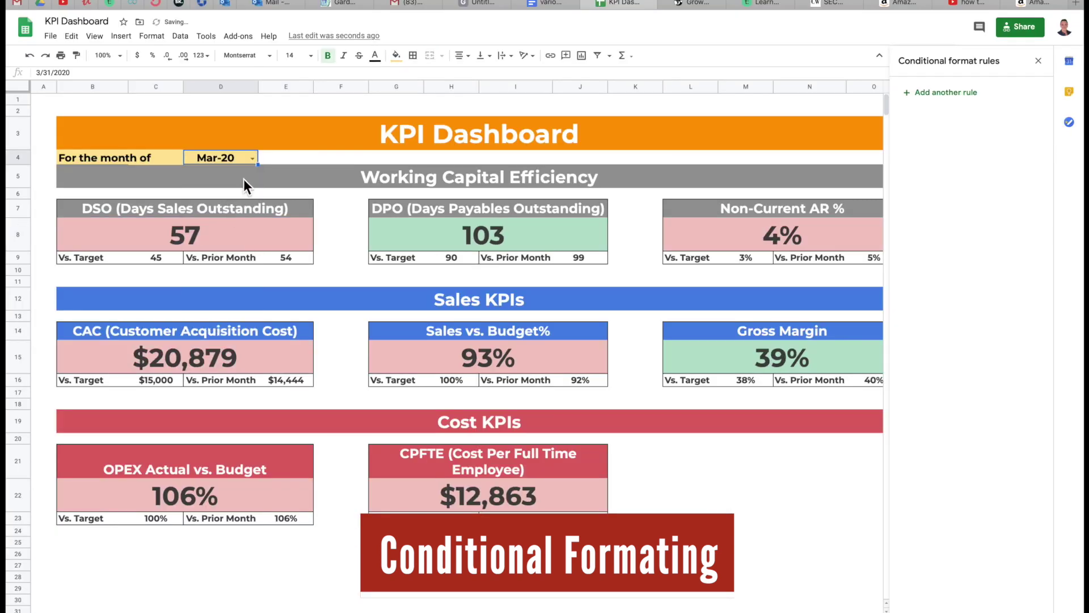
pyautogui.click(250, 160)
pyautogui.click(221, 257)
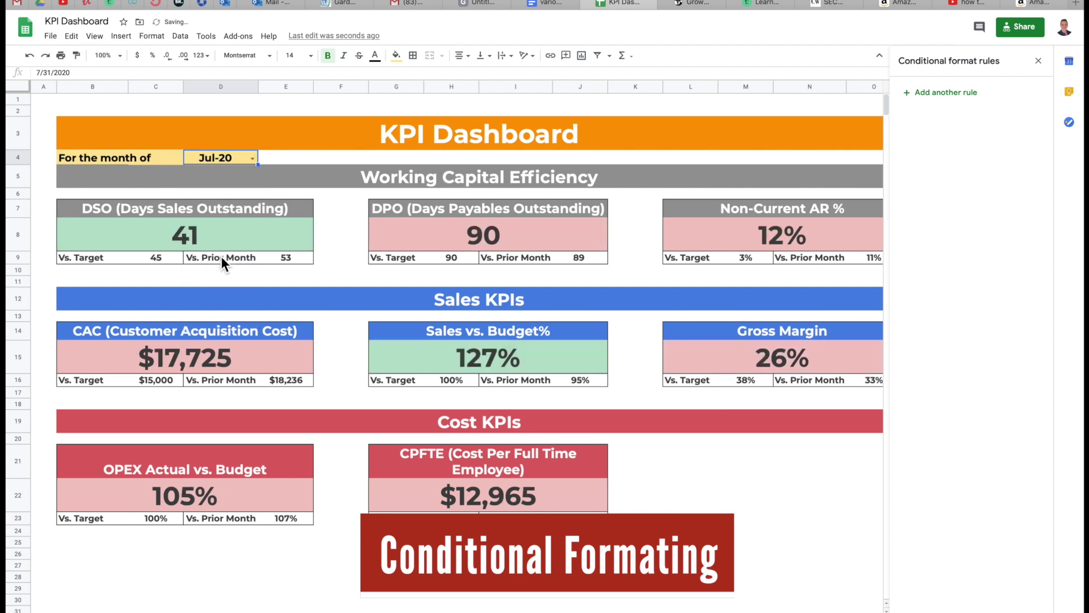
# Step: Review the conditional formatting rules on the DSO and DPO values, and close the rules
pyautogui.click(232, 236)
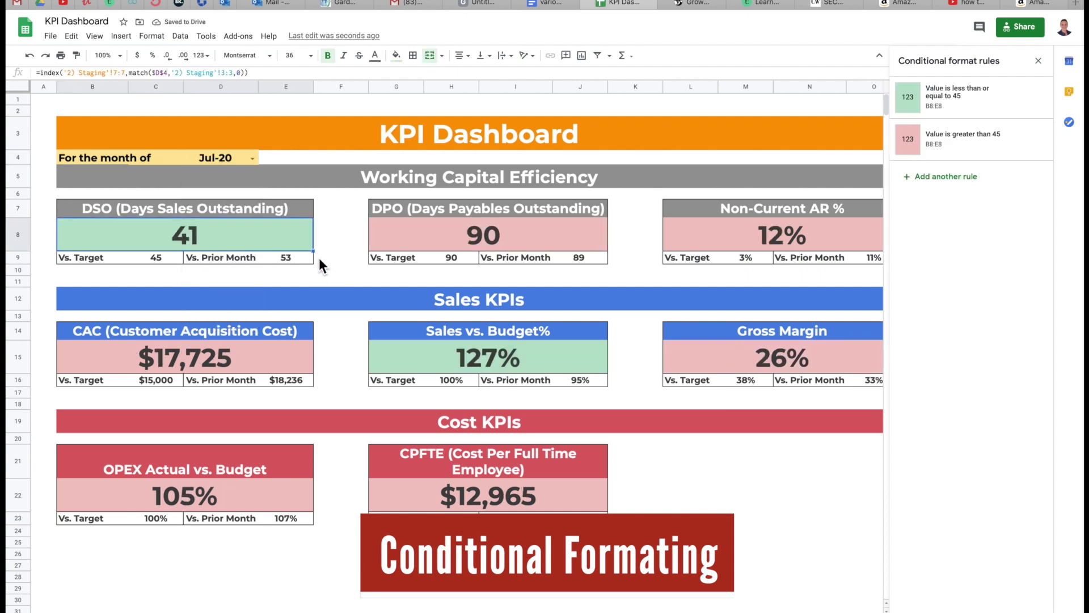
pyautogui.click(344, 264)
pyautogui.click(283, 290)
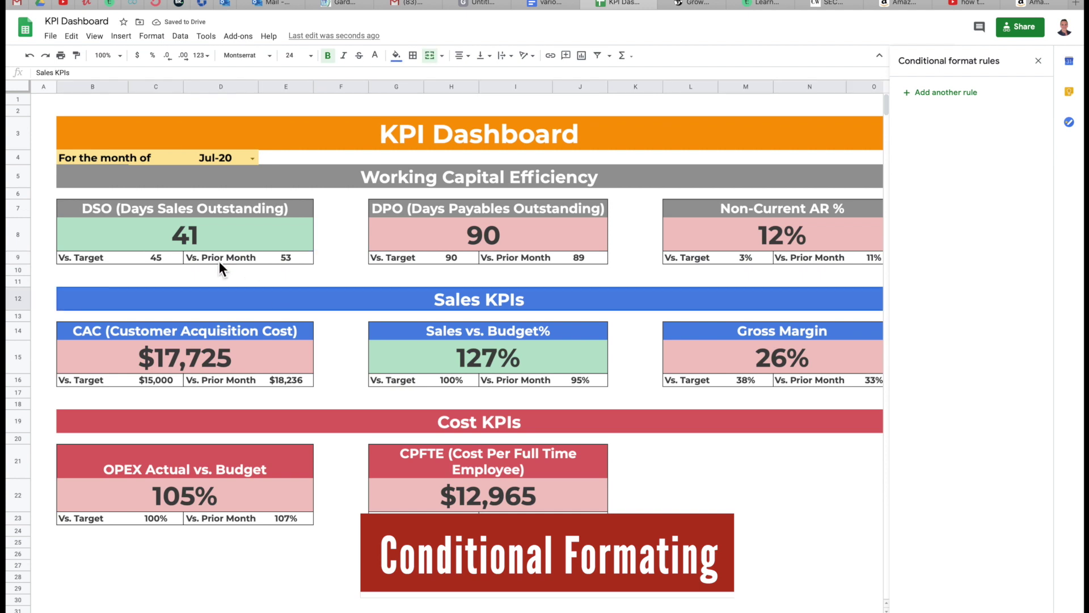
pyautogui.click(220, 244)
pyautogui.click(502, 237)
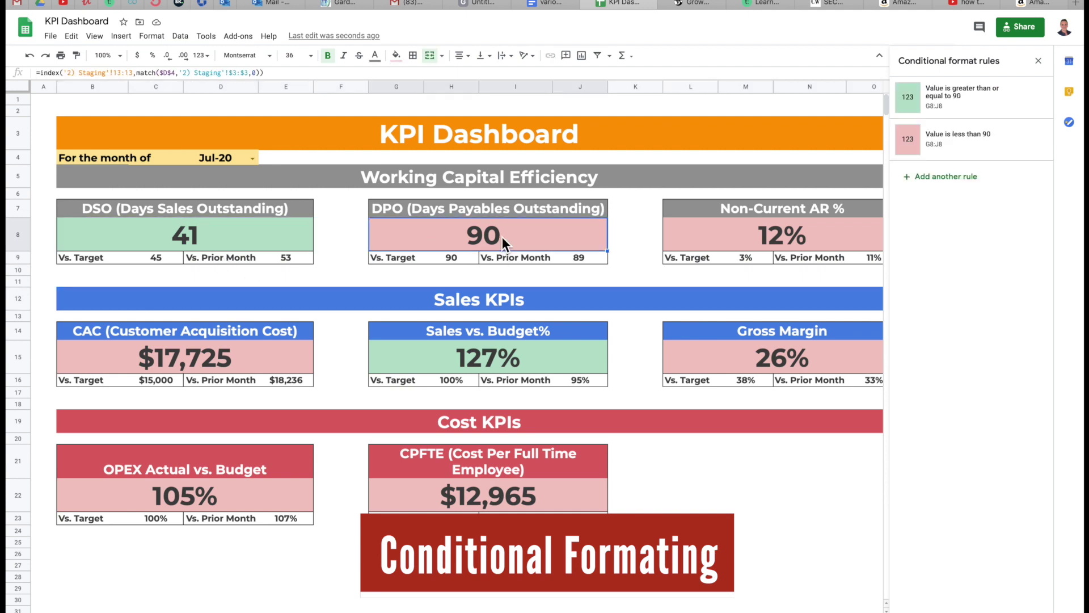
pyautogui.click(1039, 60)
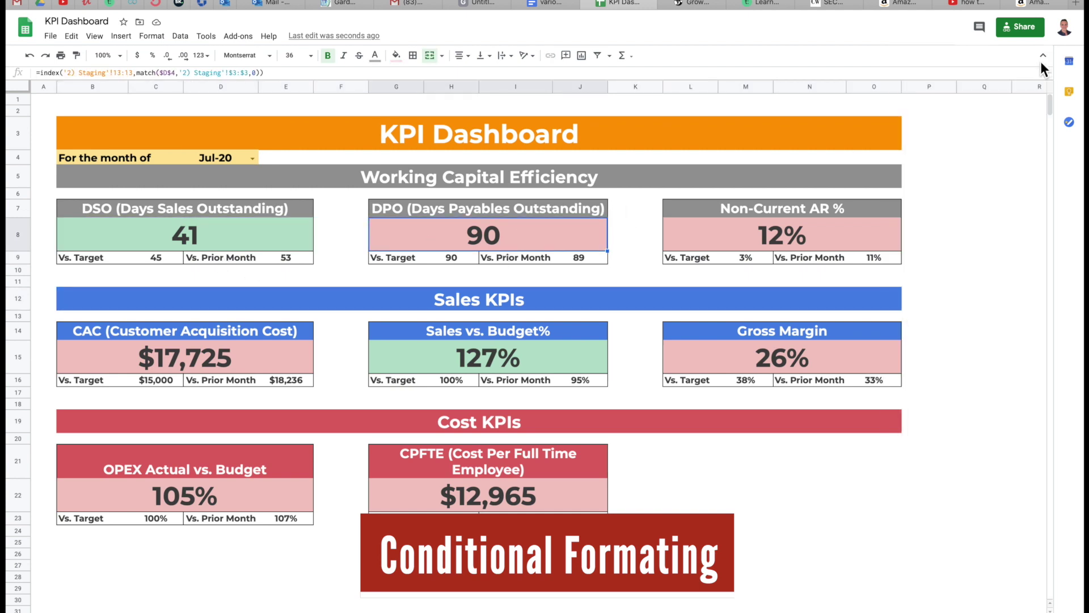
# Step: Inspect the INDEX MATCH formulas behind the main DSO and DPO values
pyautogui.click(273, 236)
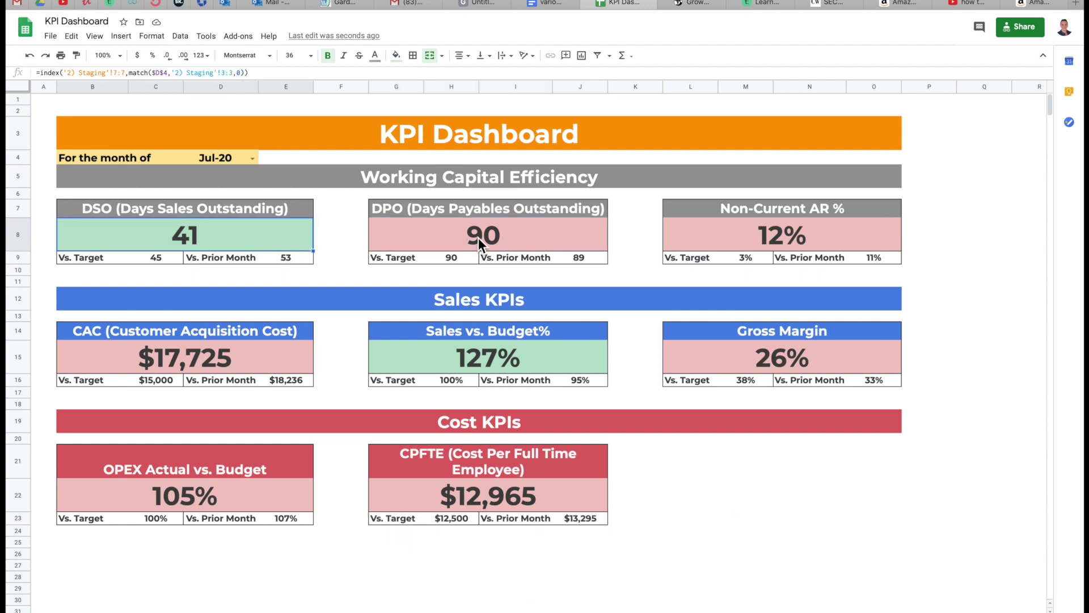
pyautogui.click(478, 237)
pyautogui.click(267, 240)
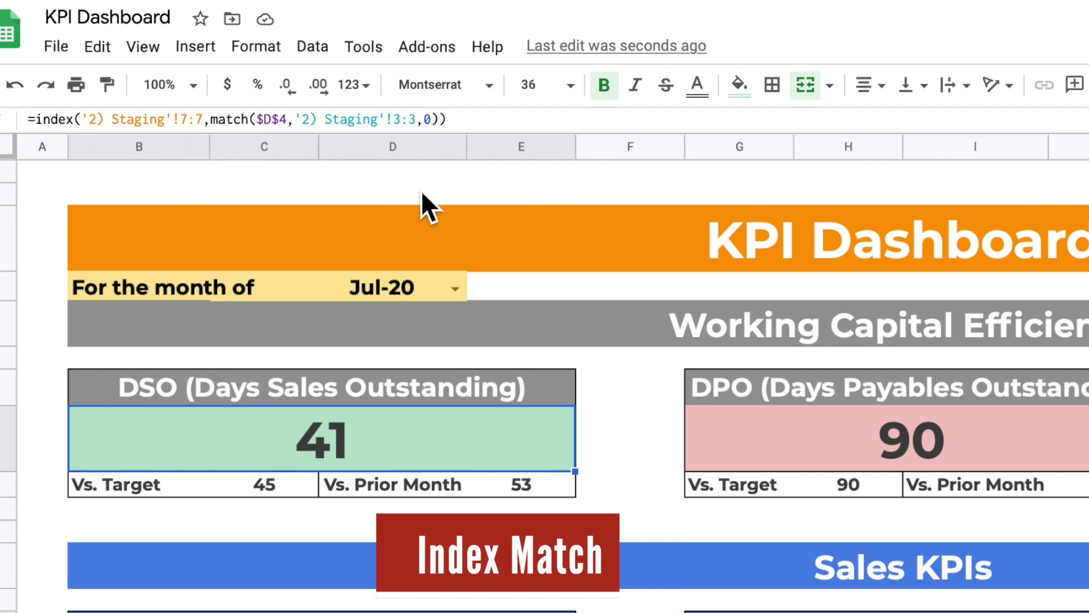
pyautogui.click(434, 504)
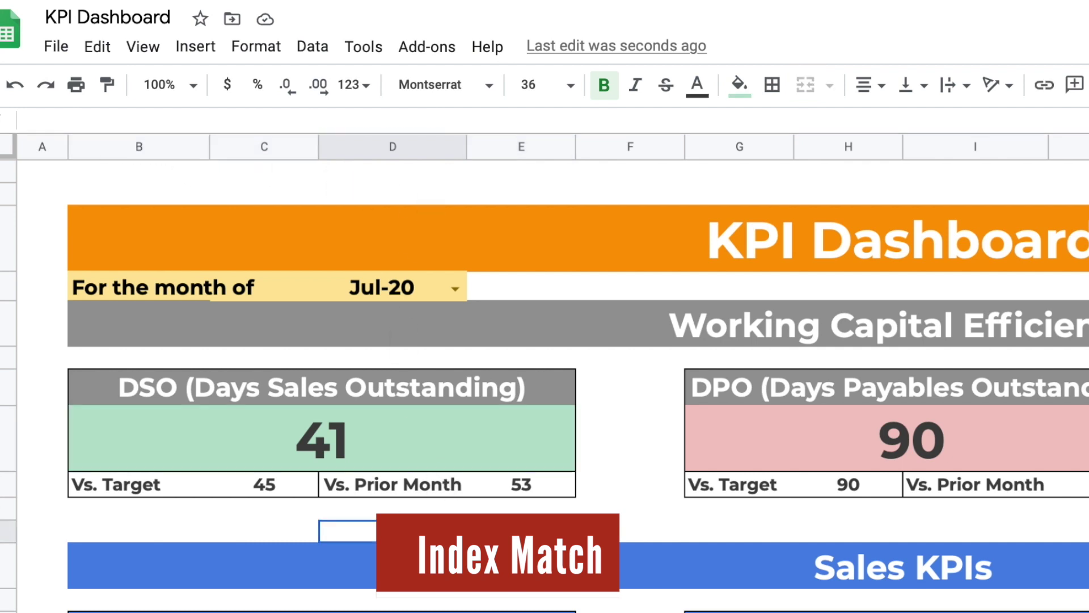
pyautogui.click(399, 444)
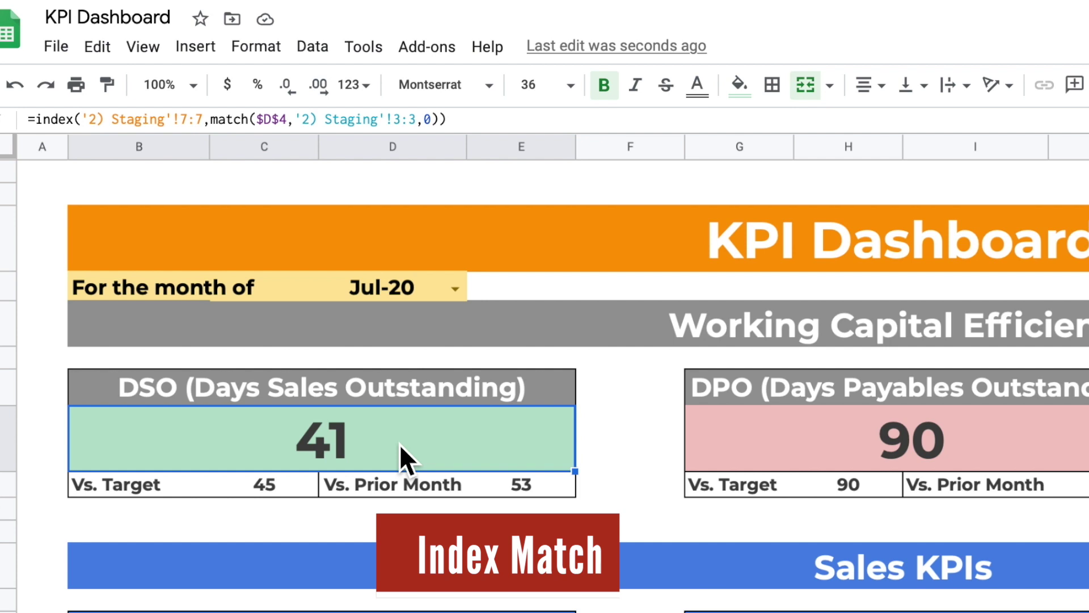
pyautogui.click(353, 483)
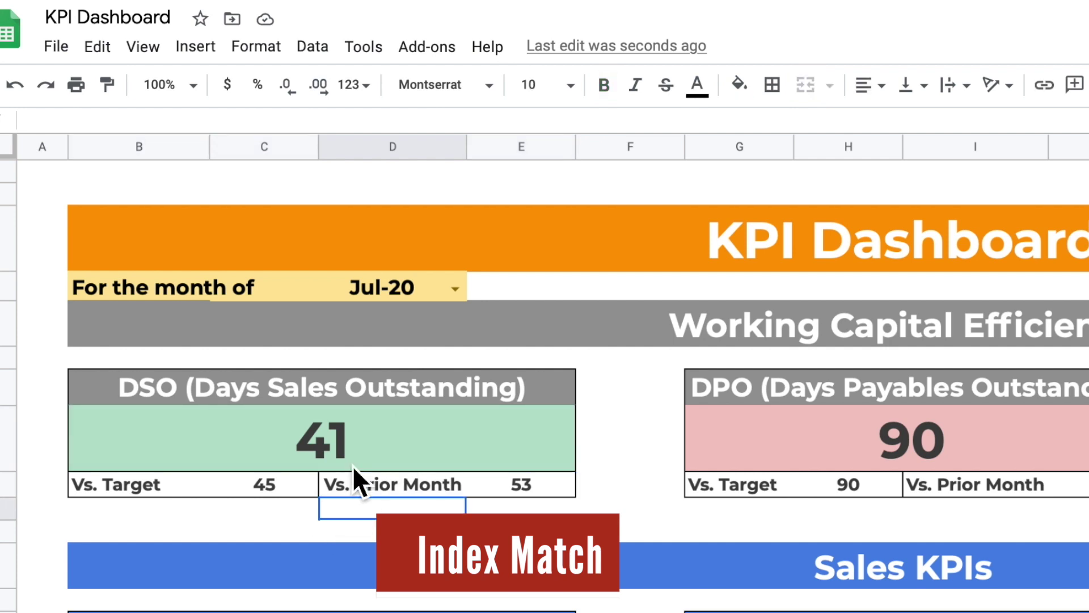
pyautogui.click(352, 465)
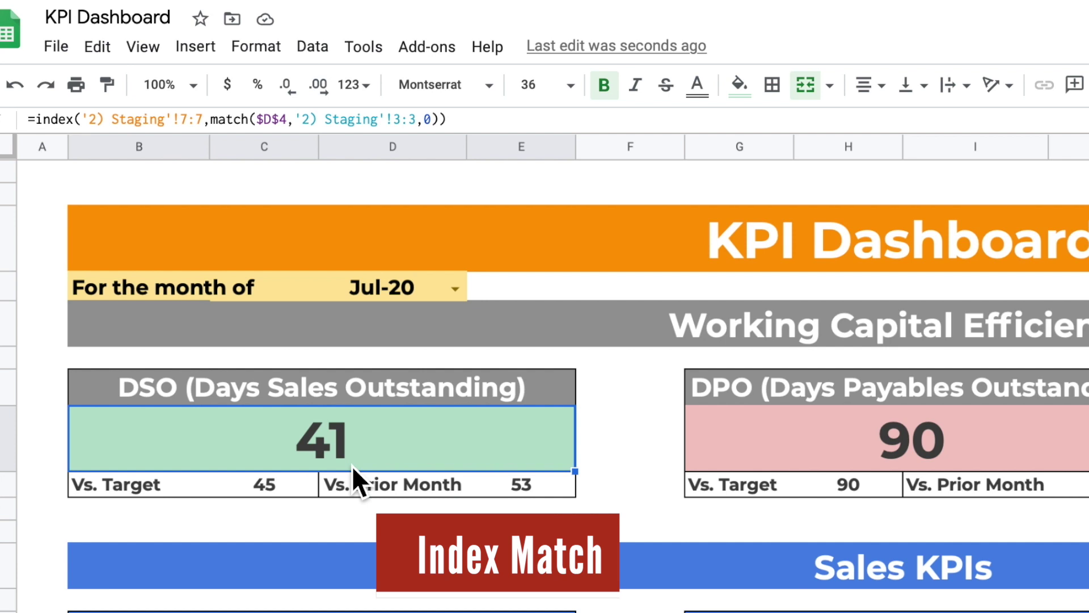
pyautogui.click(367, 534)
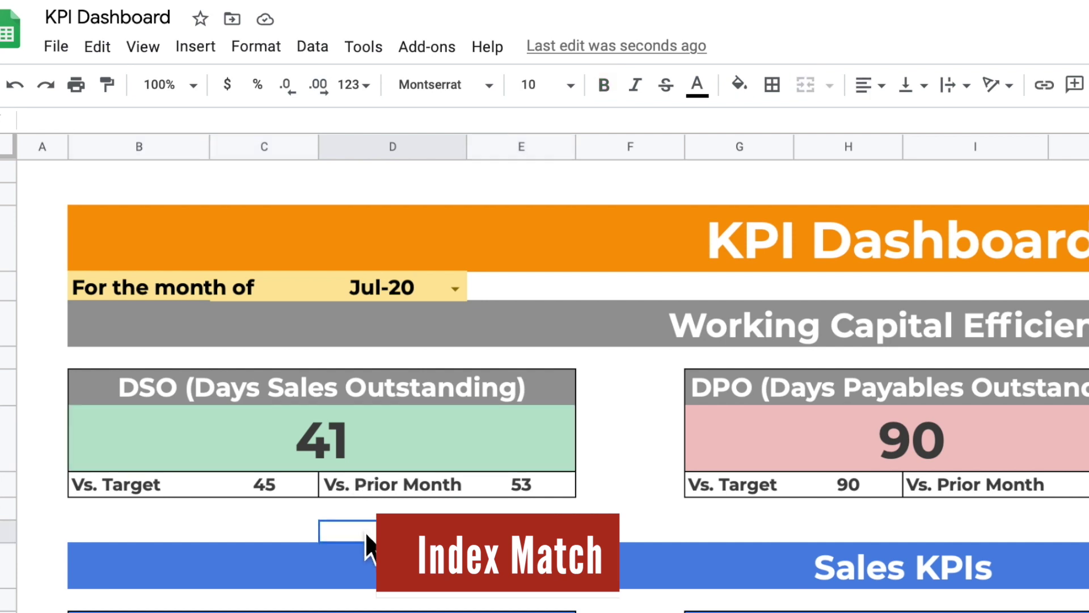
pyautogui.click(236, 508)
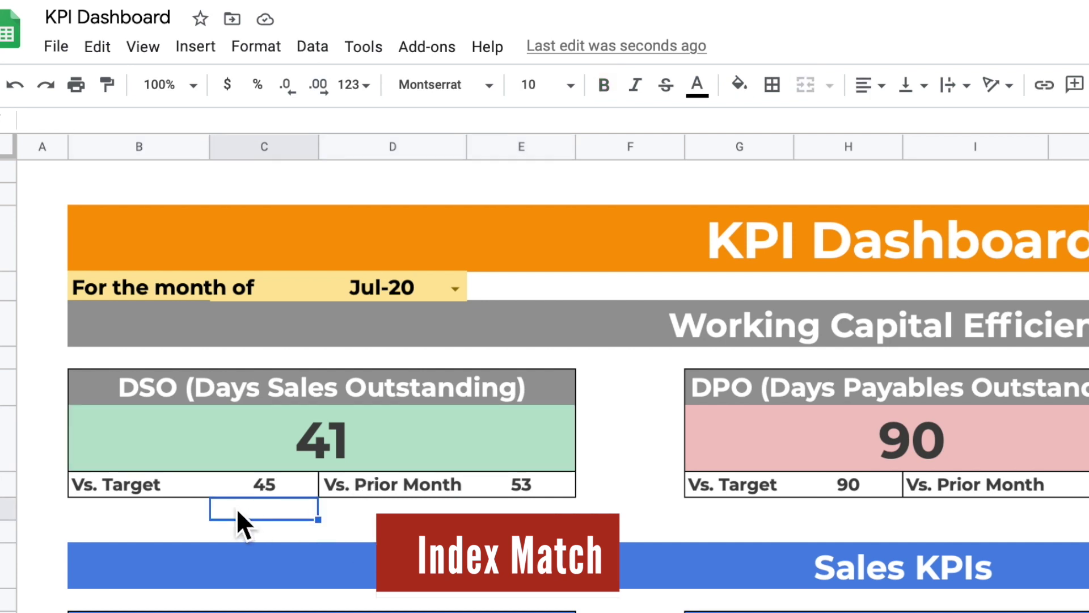
pyautogui.click(105, 506)
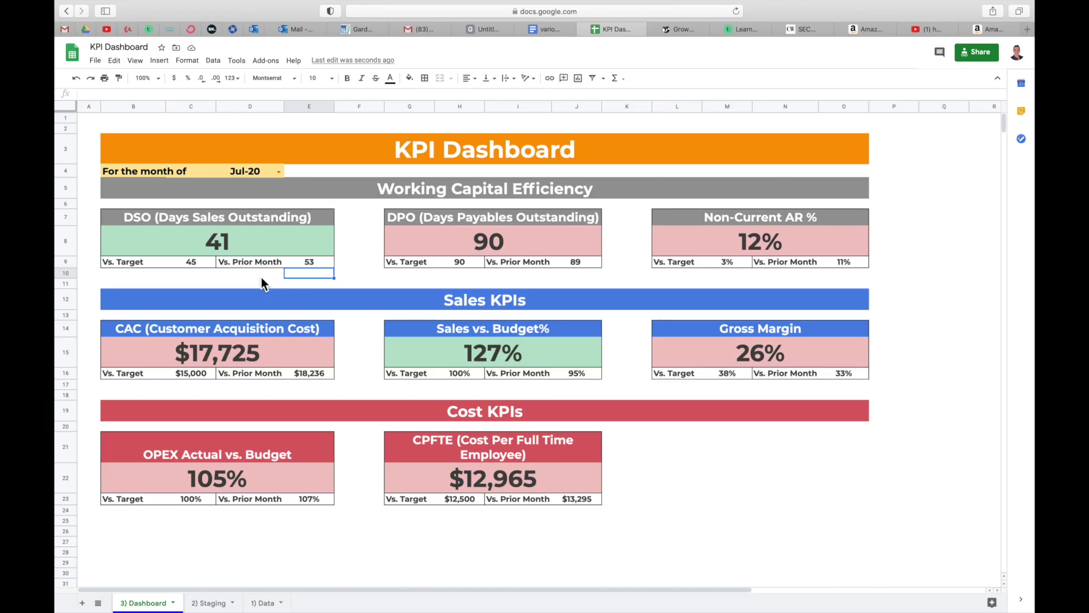
pyautogui.click(417, 517)
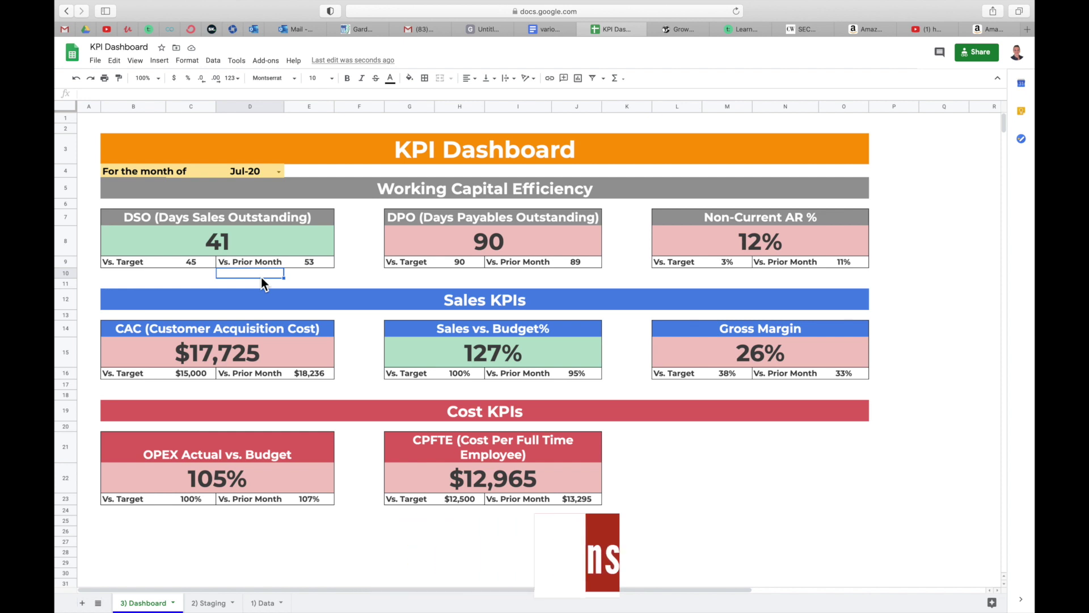
# Step: Switch the dashboard month to 5/31/2020 and back to 7/31/2020 to compare the KPI cards
pyautogui.click(352, 174)
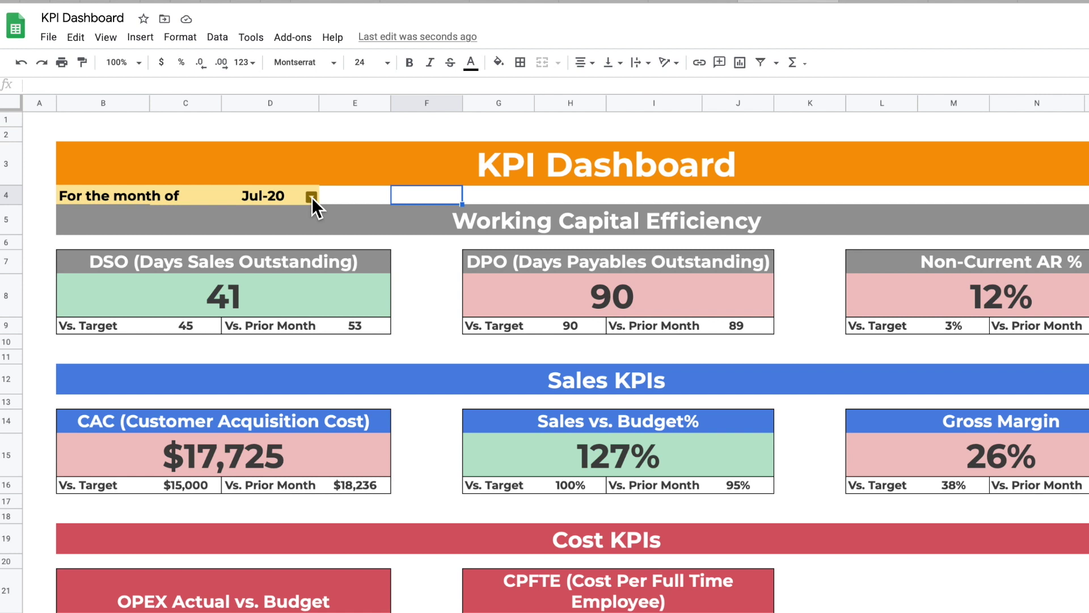
pyautogui.click(311, 197)
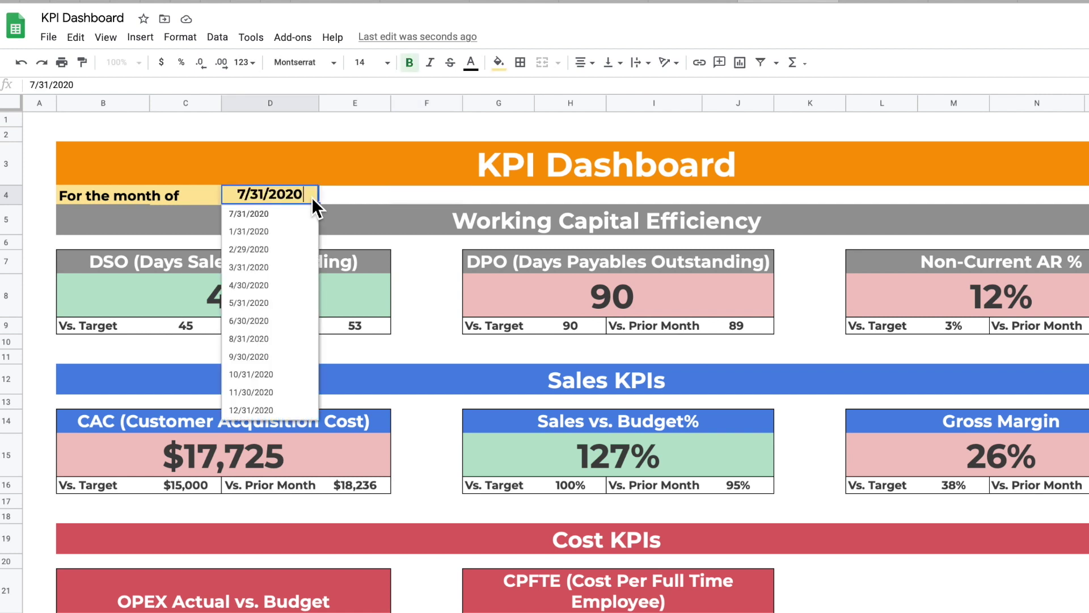
pyautogui.click(271, 304)
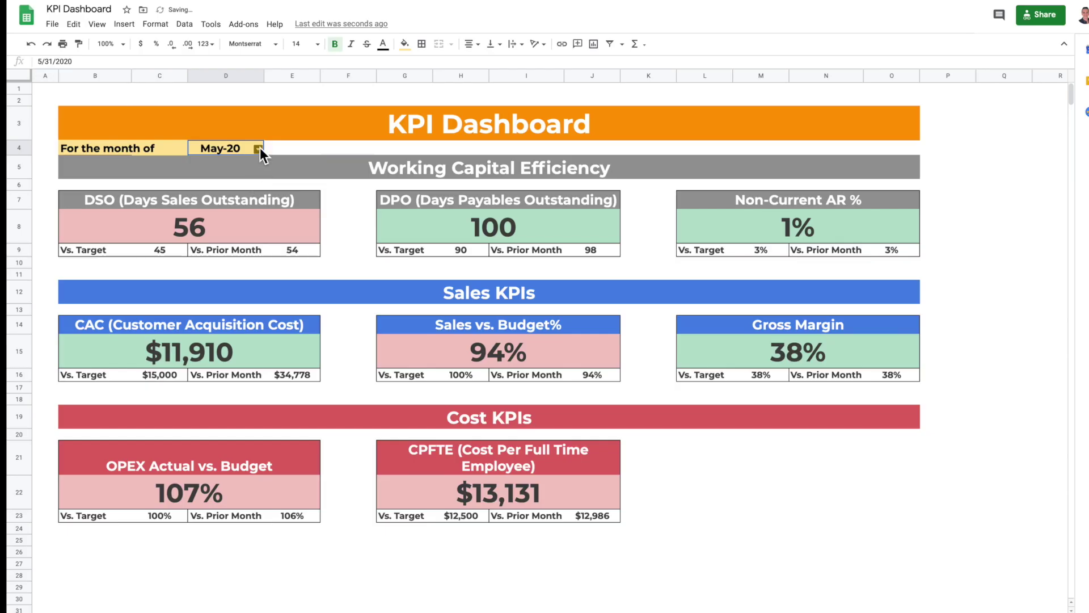
pyautogui.click(260, 147)
pyautogui.click(235, 242)
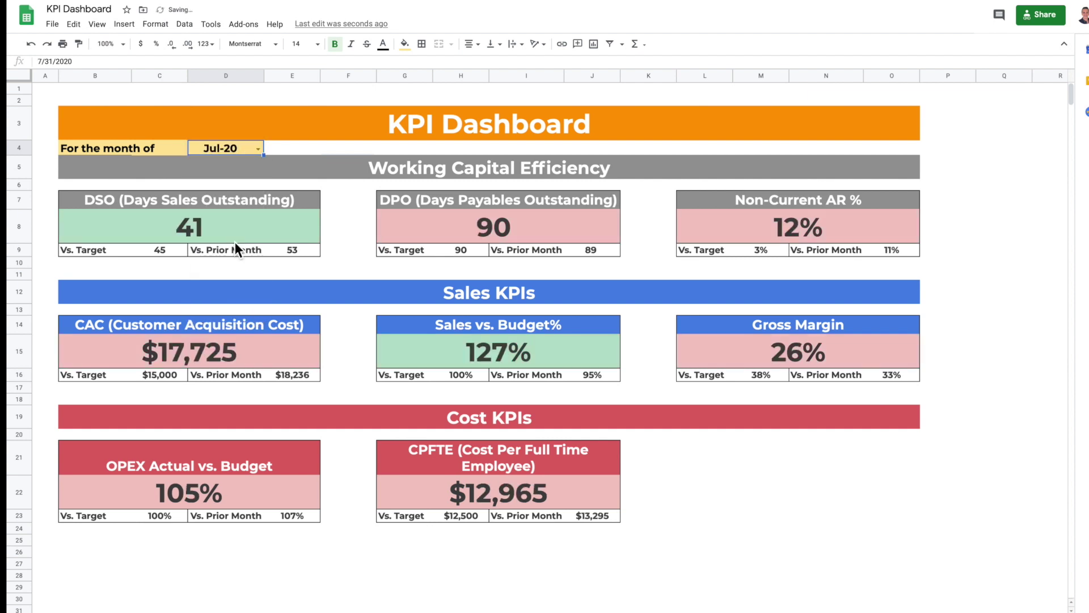
# Step: Compare the DSO and DPO values in the Working Capital Efficiency section for the selected month
pyautogui.click(215, 222)
pyautogui.click(478, 227)
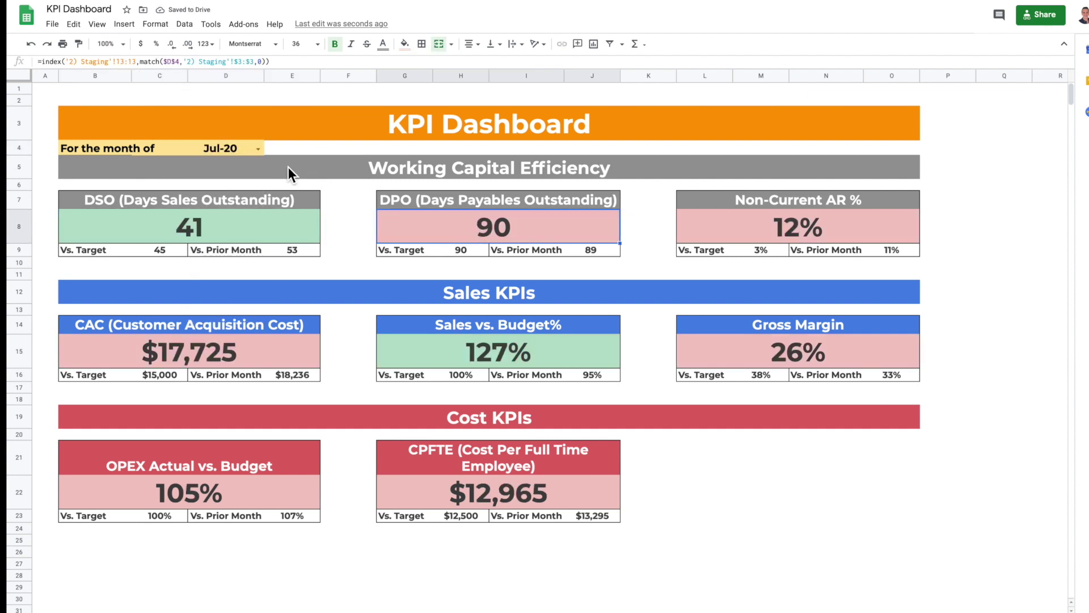
pyautogui.click(221, 147)
pyautogui.click(218, 233)
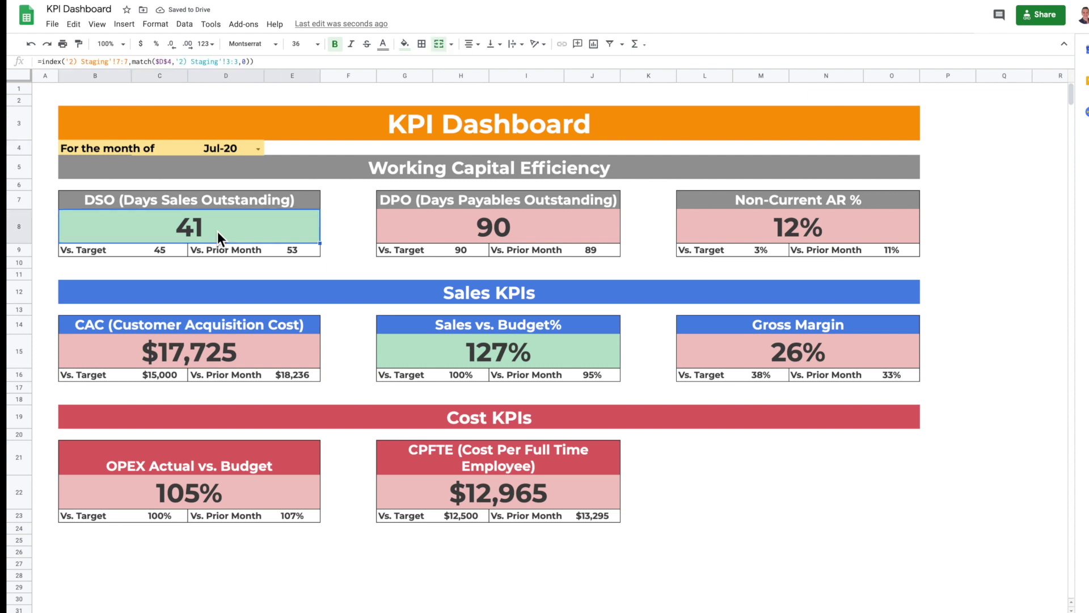
pyautogui.click(491, 233)
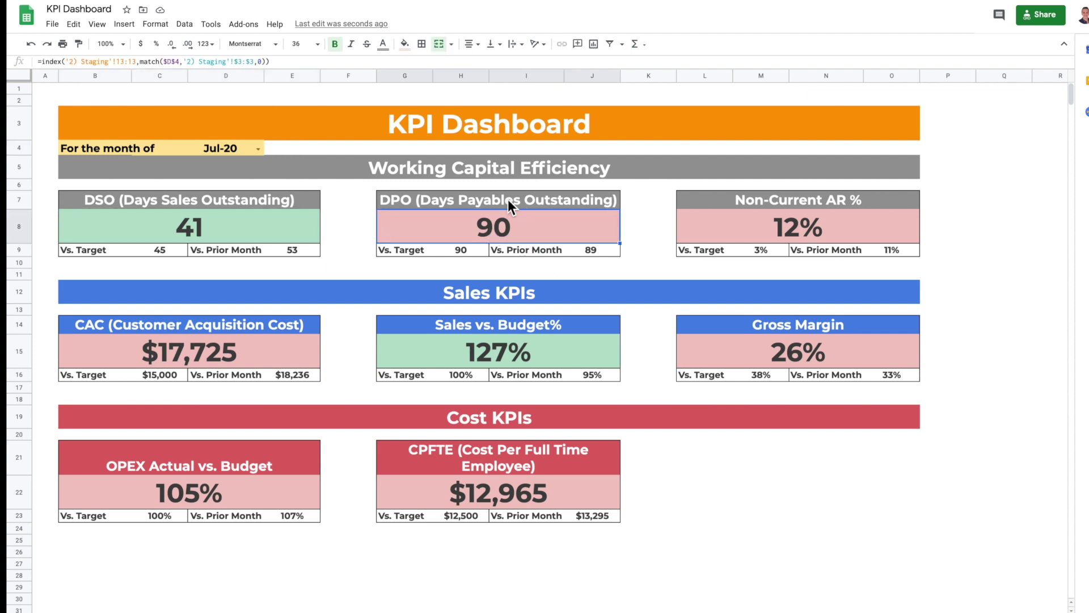
pyautogui.click(441, 173)
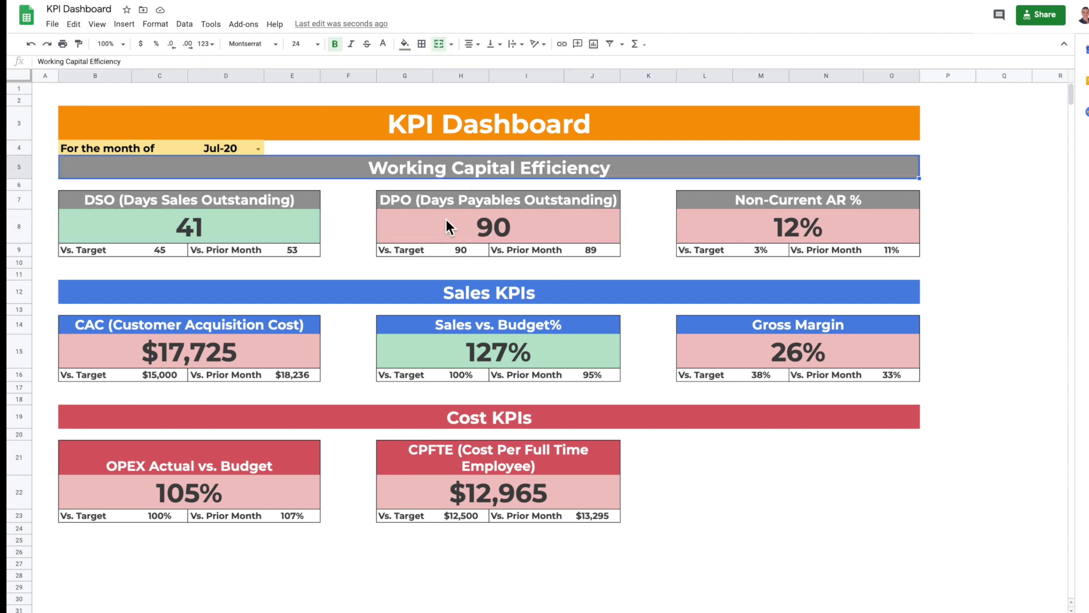
pyautogui.click(424, 234)
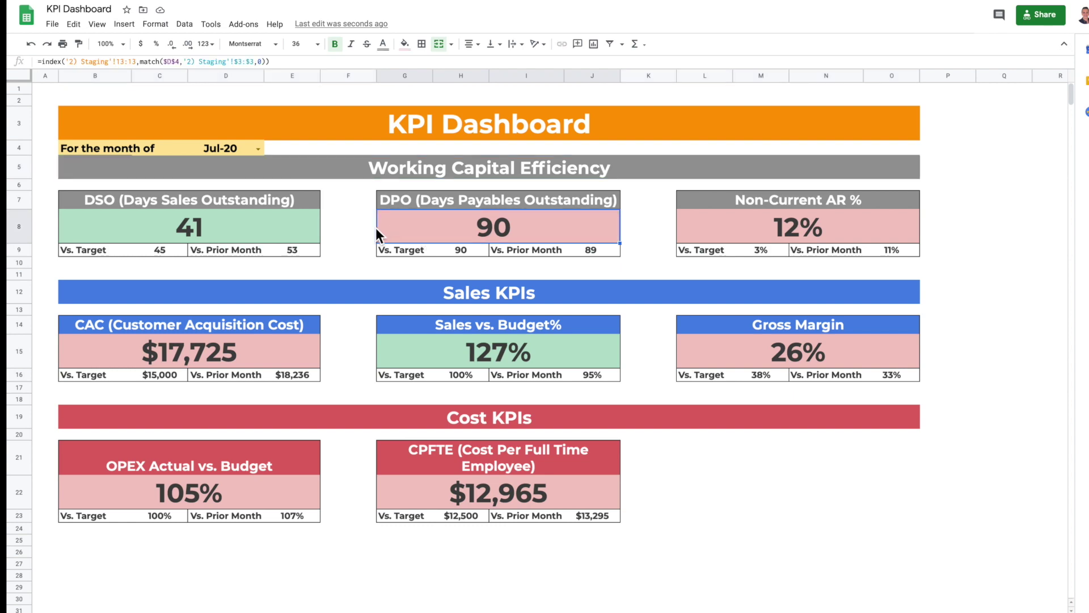
pyautogui.click(357, 230)
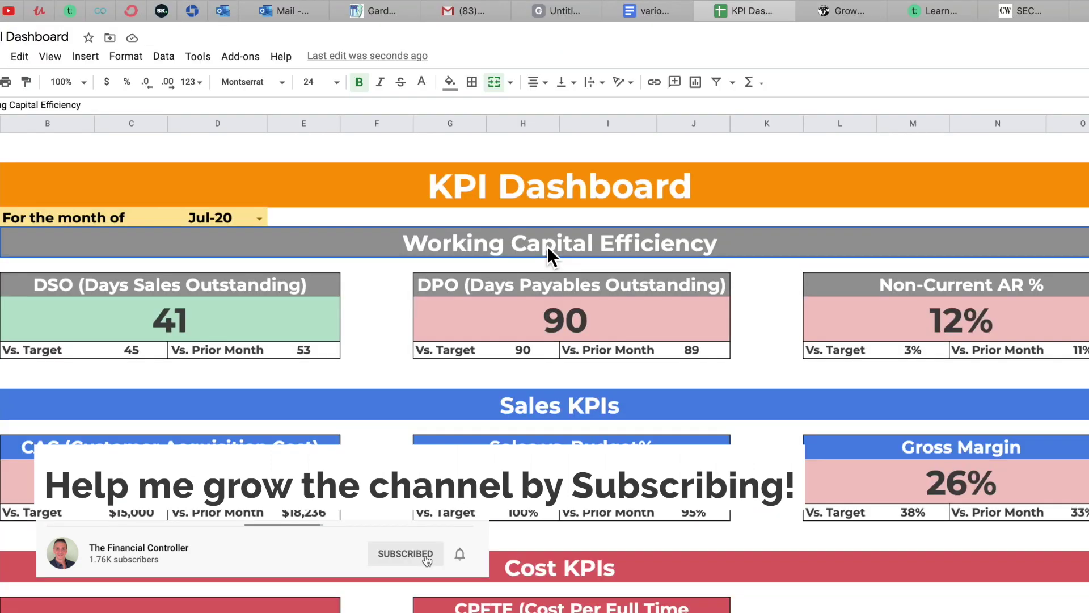
# Step: Go through the KPI card headings for DSO, DPO, Non-Current AR % and Customer Acquisition Cost
pyautogui.click(171, 289)
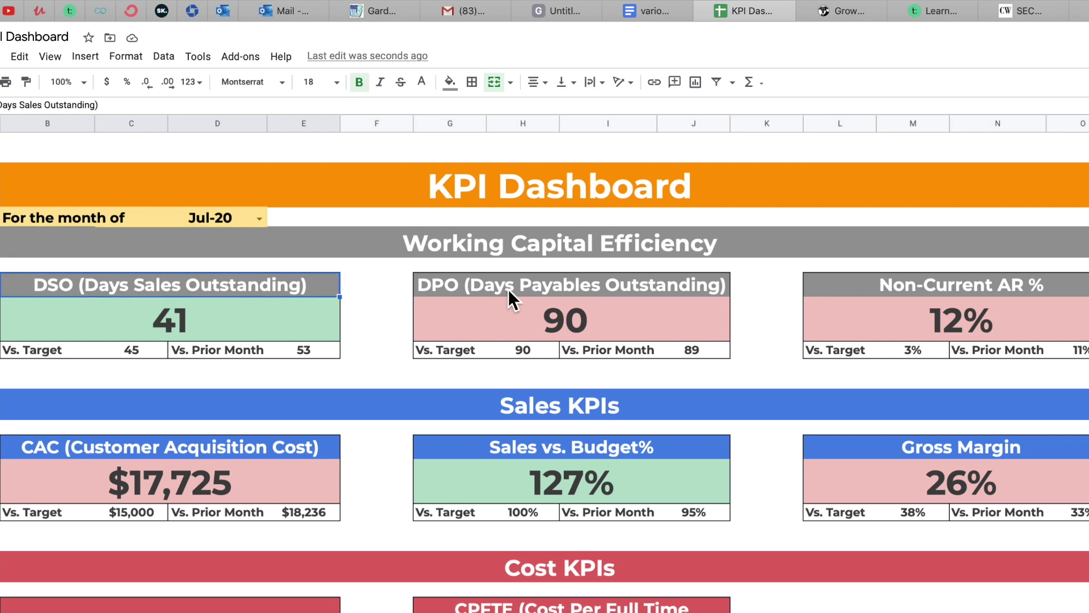
pyautogui.click(546, 292)
pyautogui.click(921, 294)
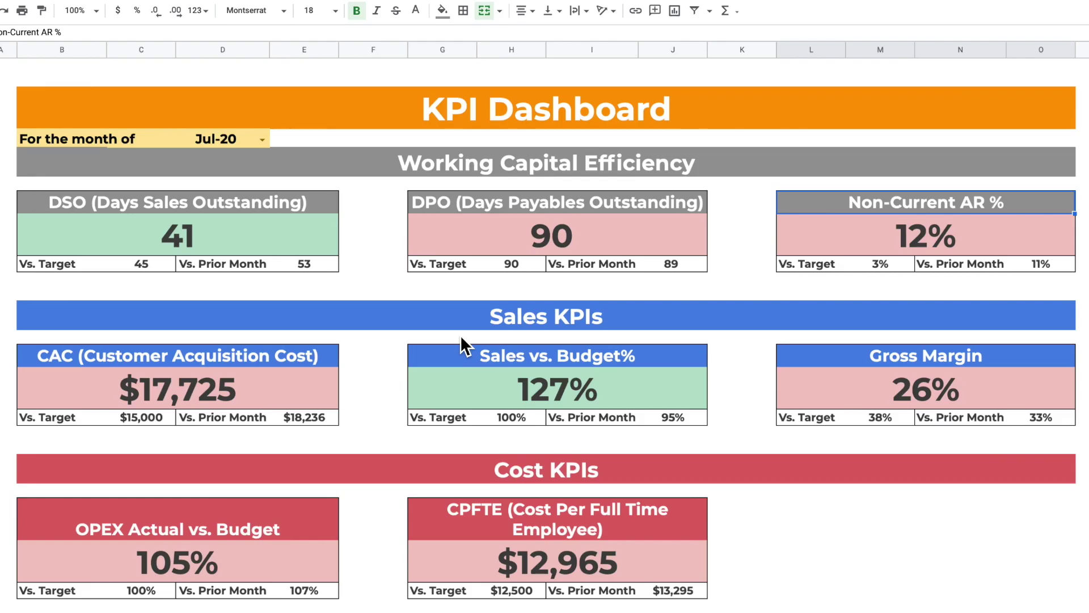
pyautogui.click(463, 426)
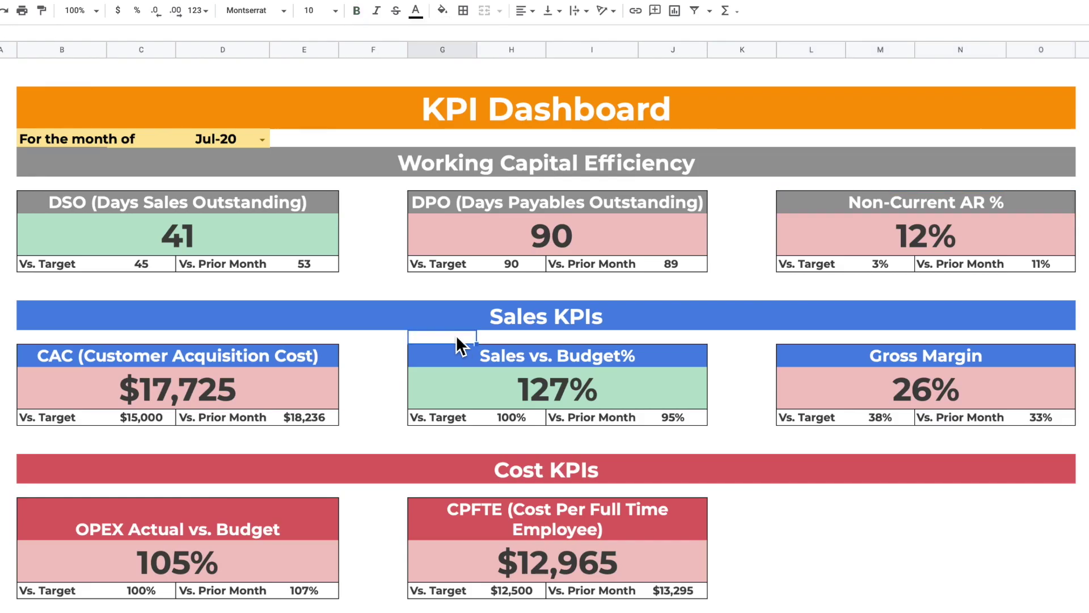
pyautogui.click(191, 359)
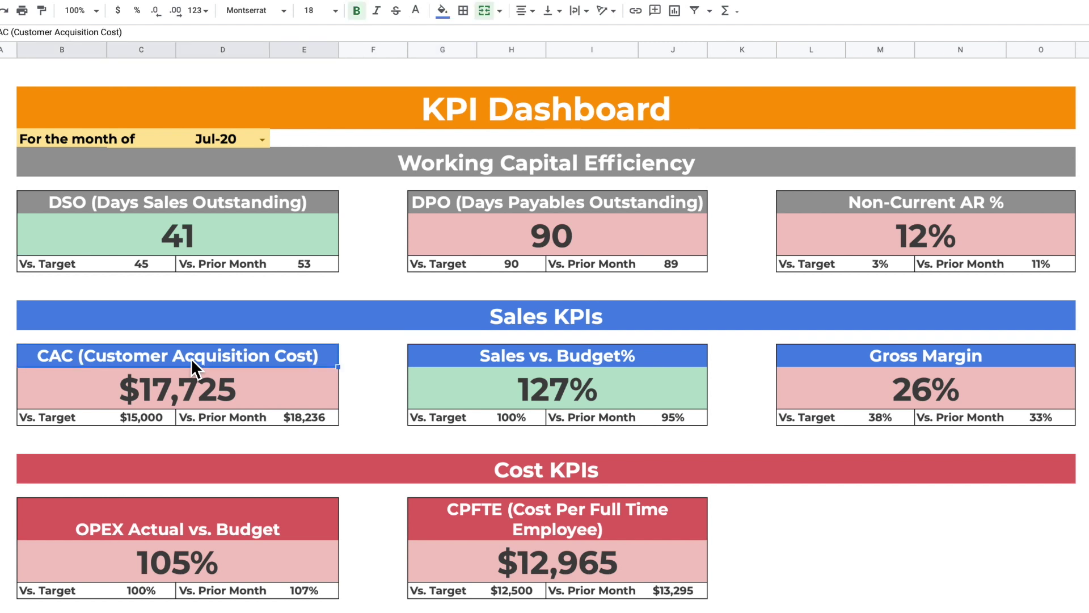
# Step: Go through the headings for Sales vs. Budget%, Gross Margin, OPEX Actual vs. Budget and CPFTE on the dashboard
pyautogui.click(601, 358)
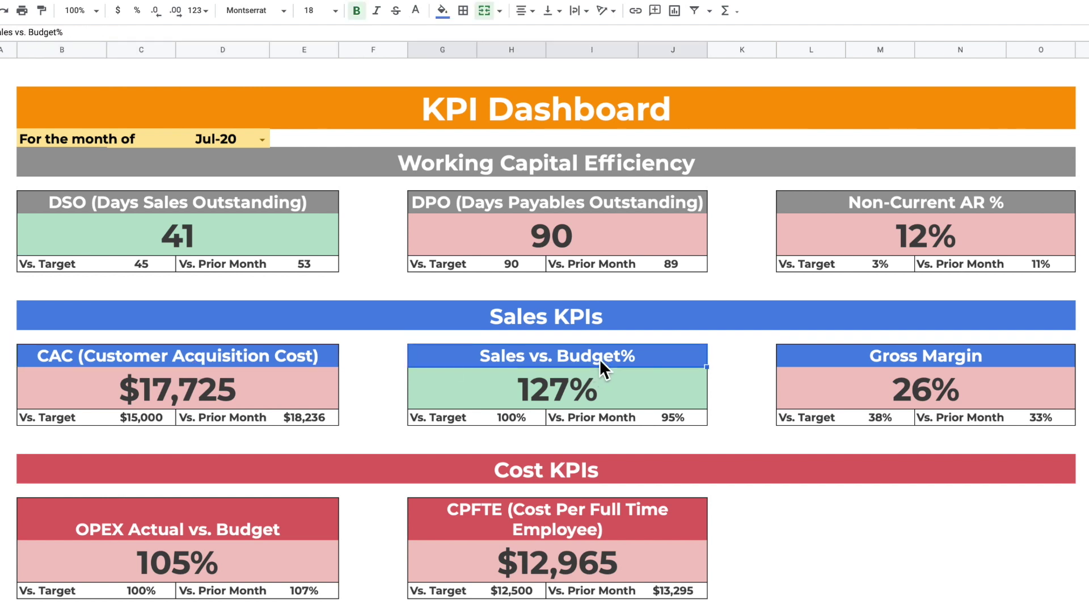
pyautogui.click(917, 362)
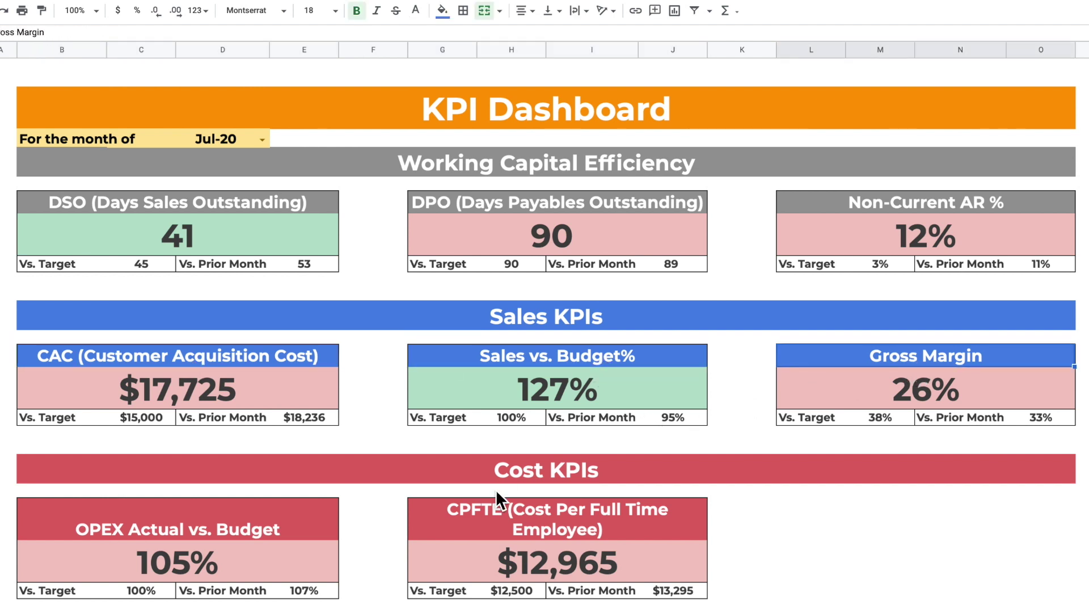
pyautogui.click(543, 479)
pyautogui.click(174, 526)
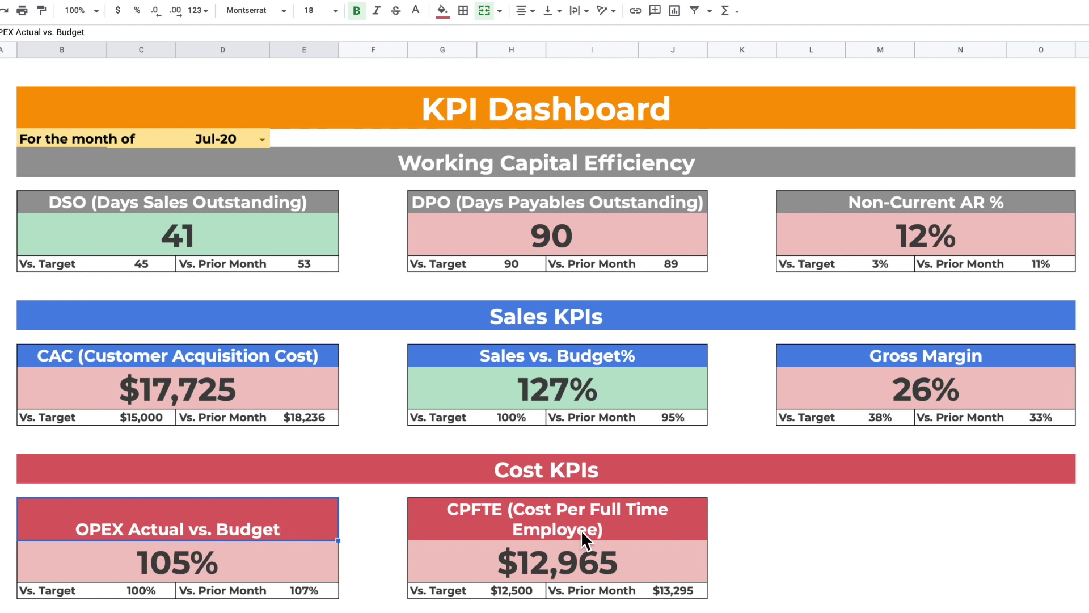
pyautogui.click(516, 517)
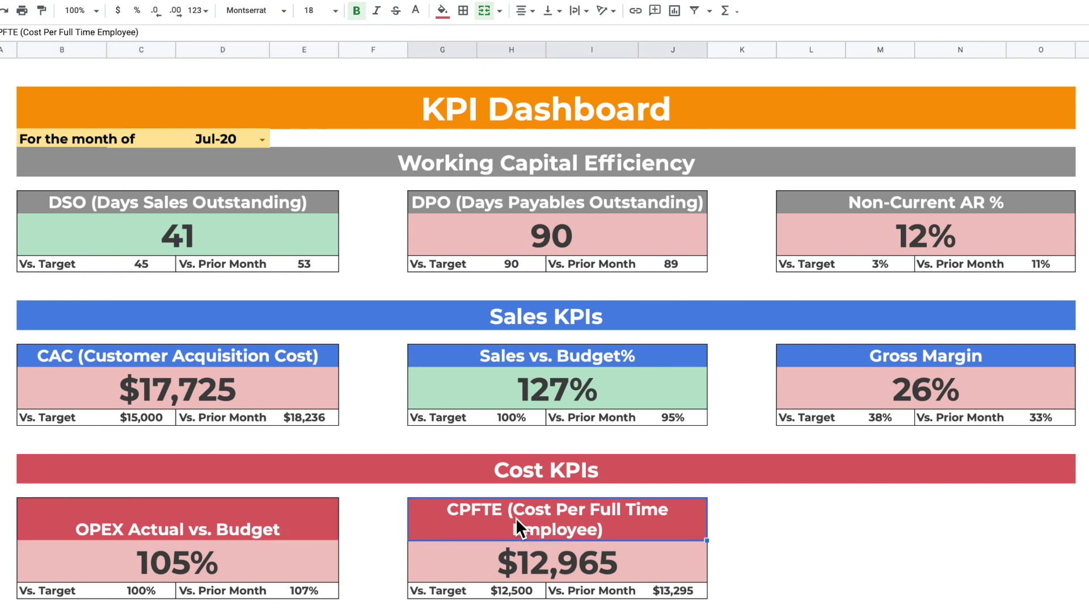
pyautogui.click(754, 526)
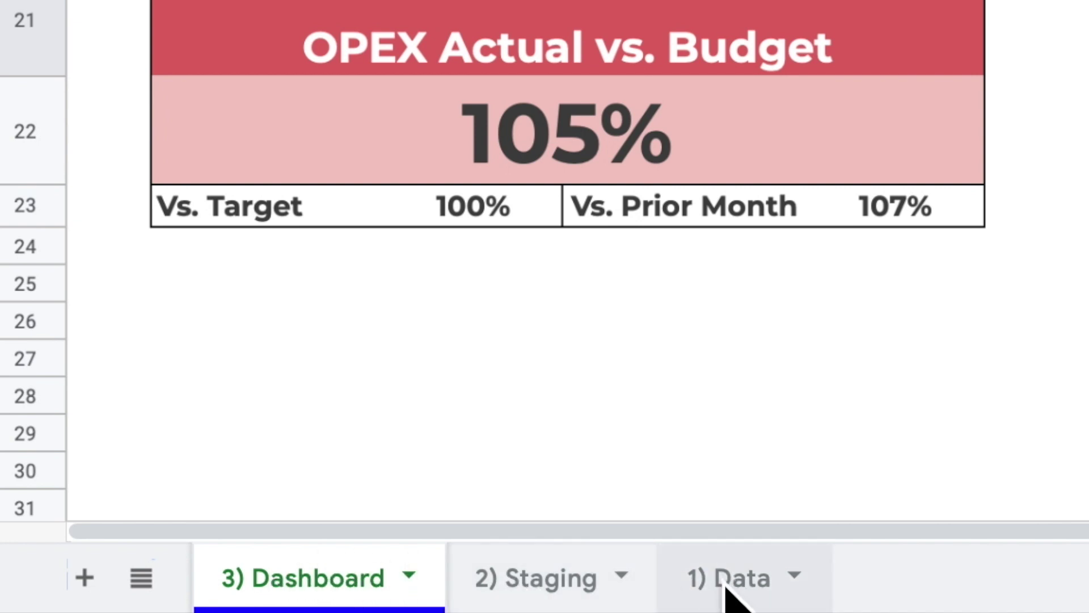
# Step: Open the 1) Data sheet and review the January inputs for Sales, COGs and Gross Profit
pyautogui.click(739, 593)
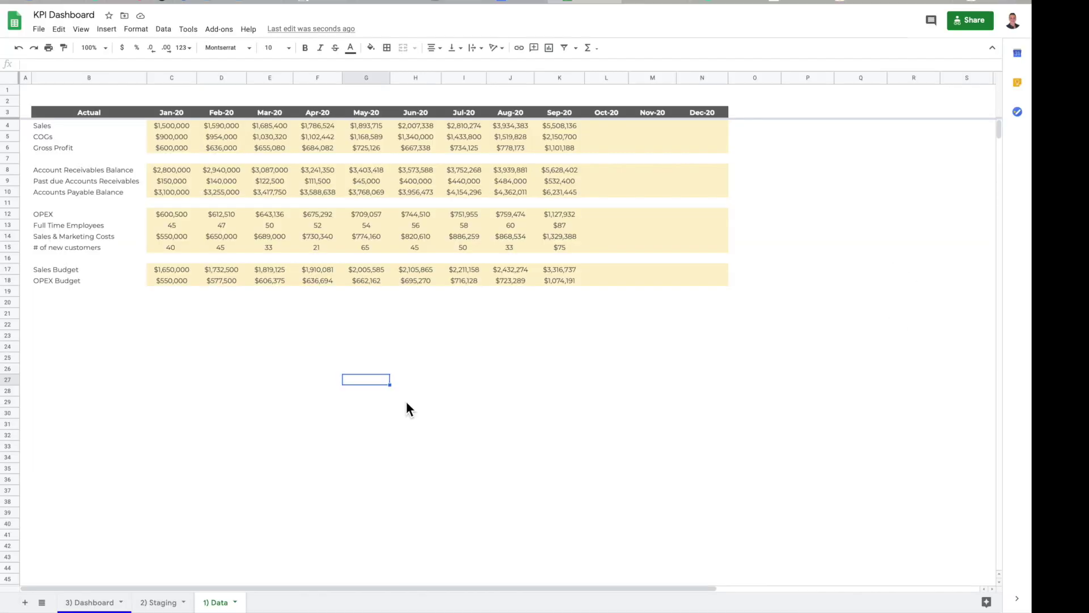
pyautogui.click(406, 401)
pyautogui.click(433, 345)
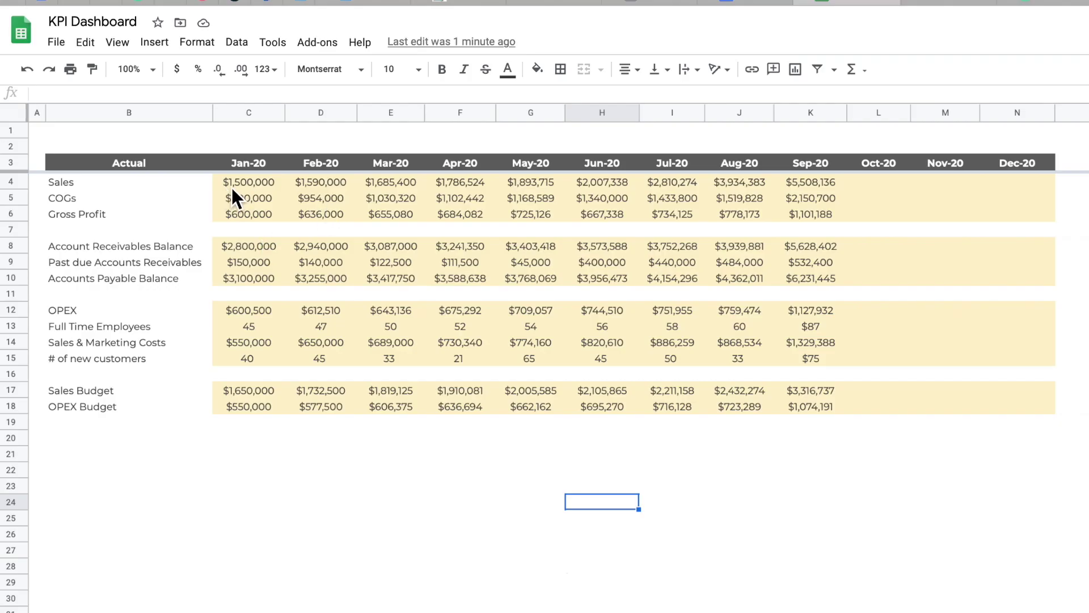
pyautogui.click(270, 184)
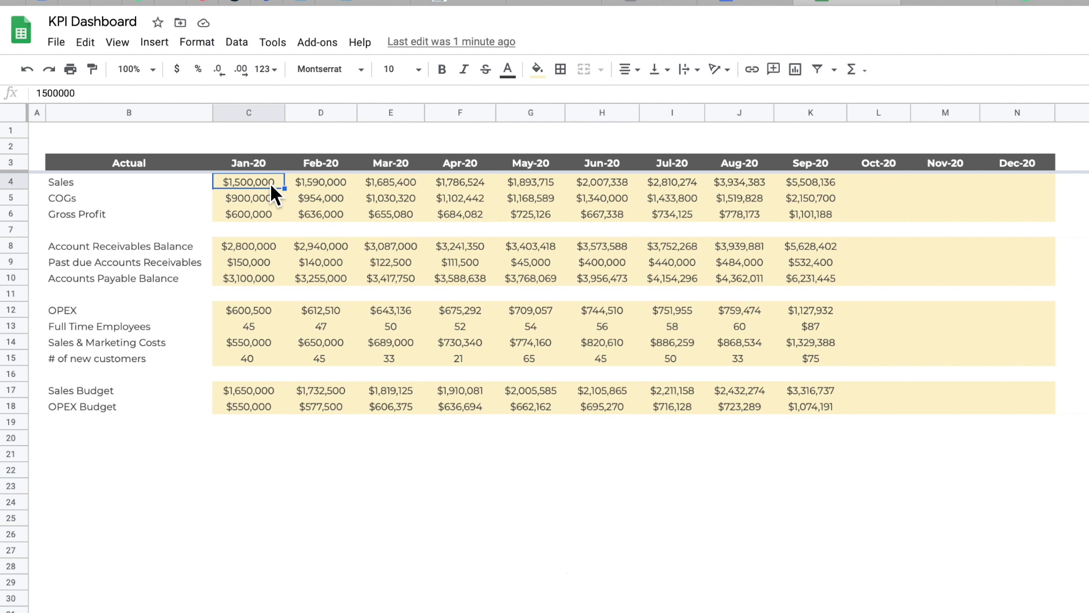
pyautogui.click(252, 205)
pyautogui.click(250, 180)
pyautogui.click(92, 184)
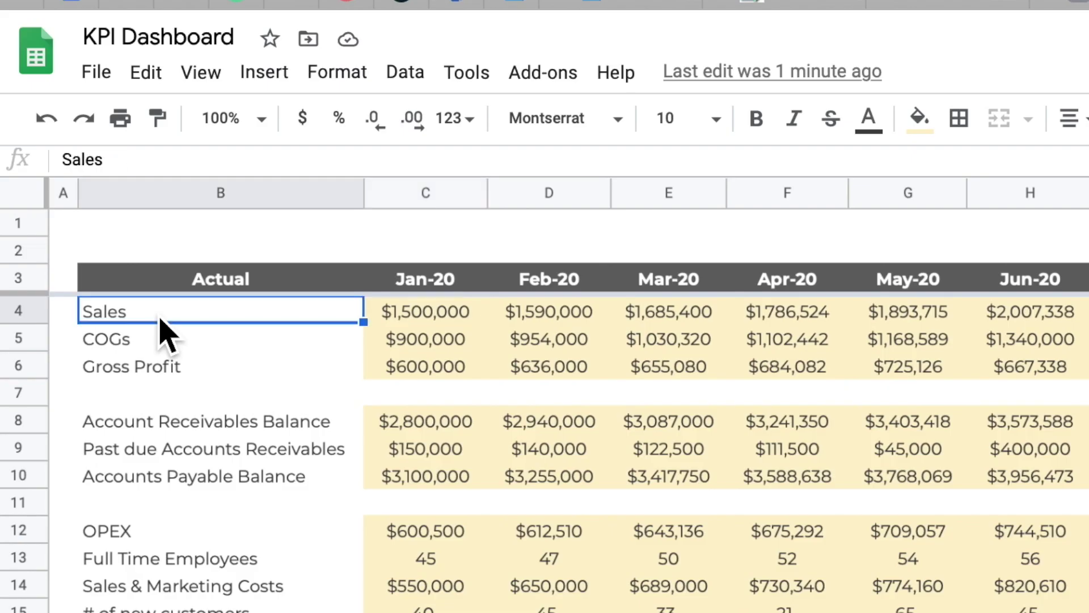
pyautogui.click(100, 198)
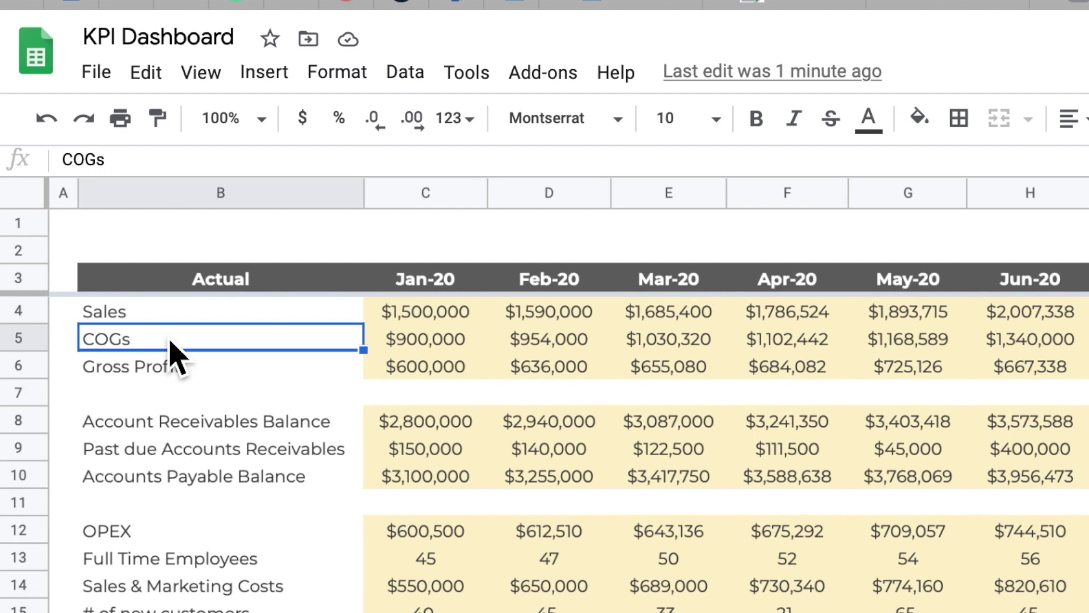
pyautogui.click(252, 372)
pyautogui.click(445, 371)
pyautogui.click(445, 315)
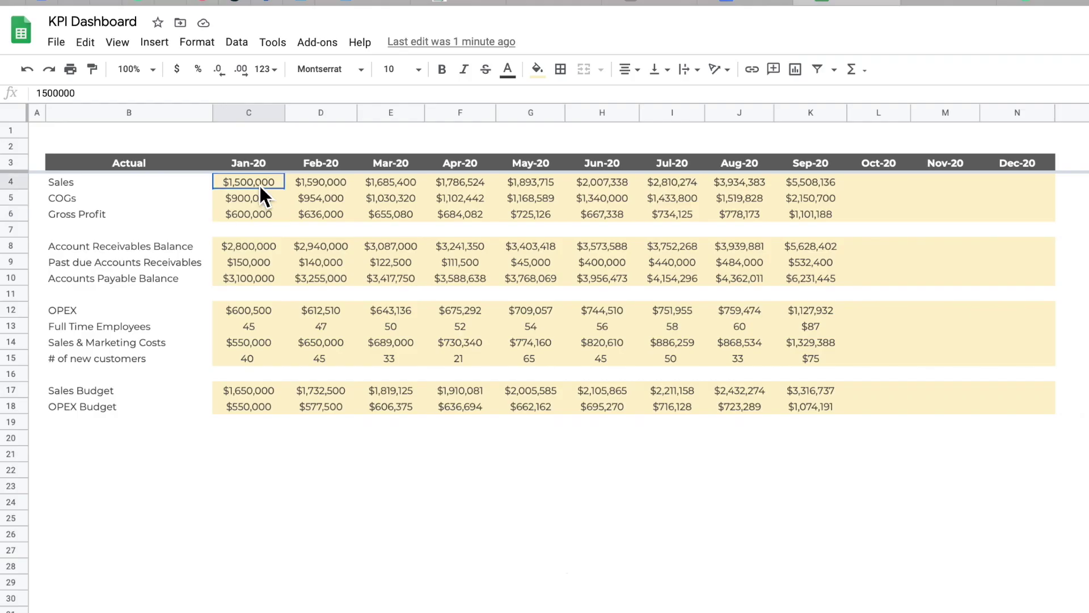
# Step: Go through the monthly Sales inputs from Feb-20 to Jul-20, plus the July COGs and the Account Receivables Balance row
pyautogui.click(318, 186)
pyautogui.click(387, 185)
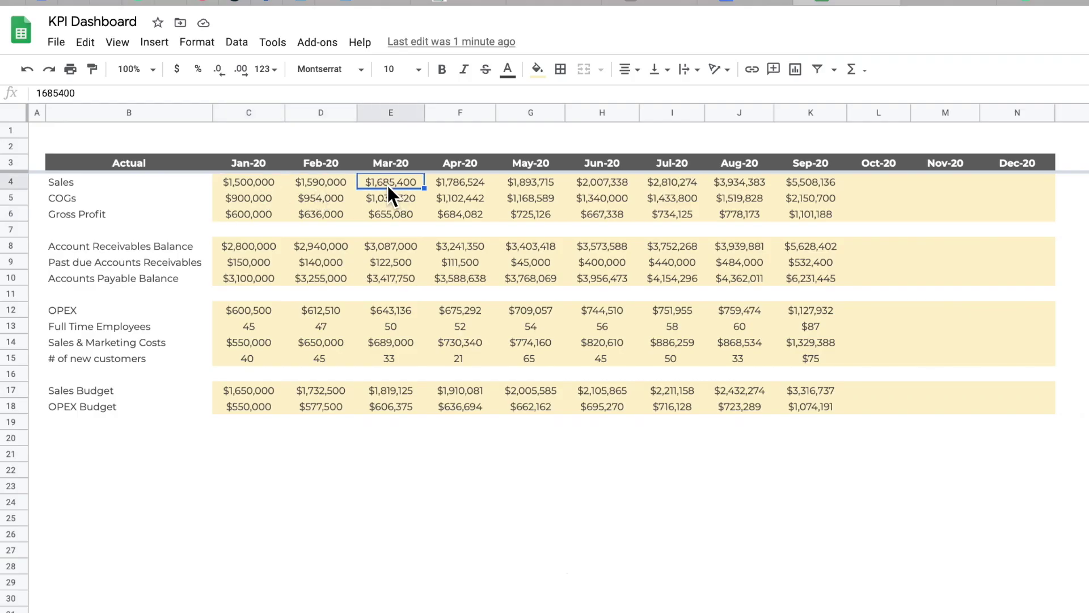
pyautogui.click(460, 189)
pyautogui.click(547, 187)
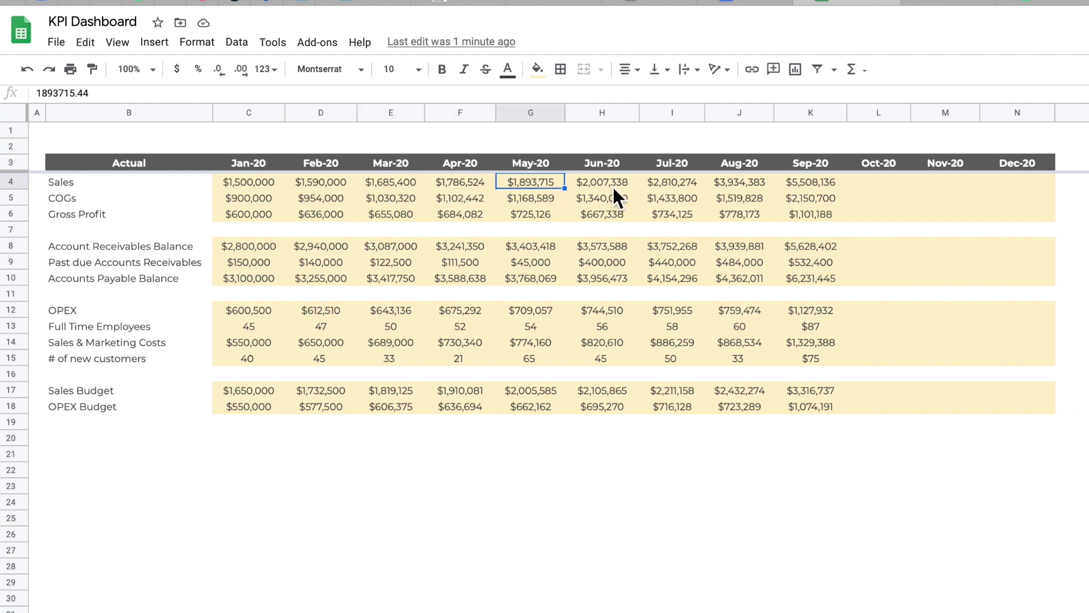
pyautogui.click(612, 185)
pyautogui.click(678, 188)
pyautogui.click(678, 199)
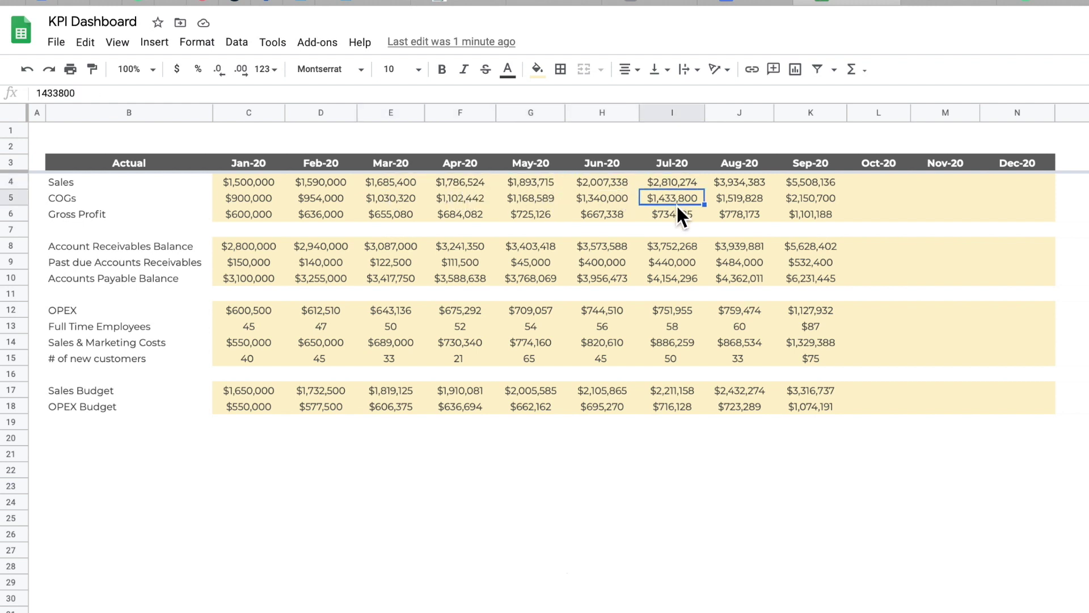
pyautogui.click(125, 246)
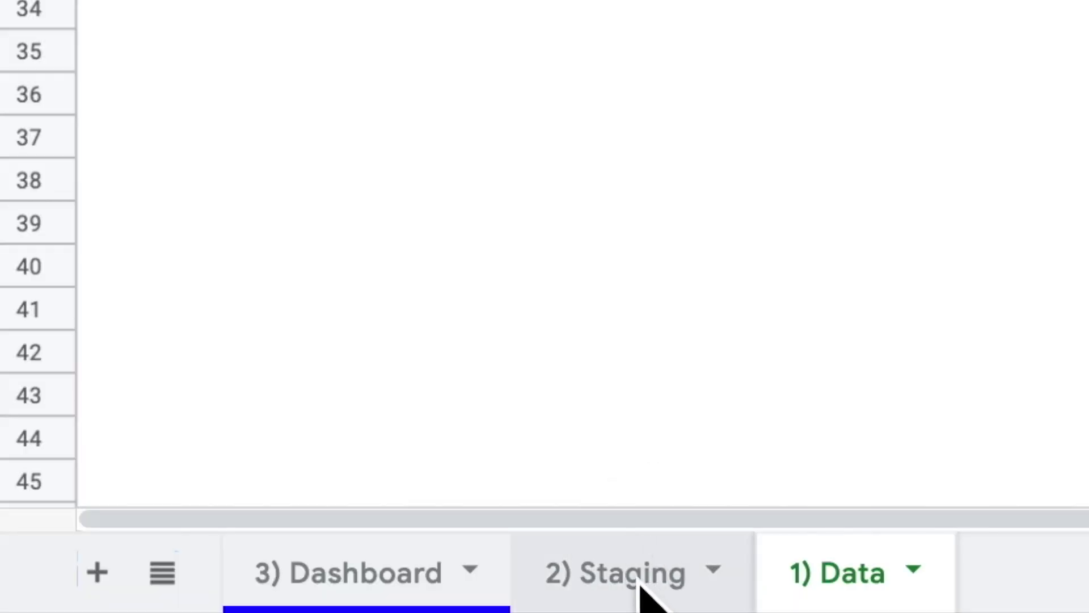
# Step: Open the 2) Staging sheet and inspect the formula behind the January Account Receivables Balance in the DSO block
pyautogui.click(165, 603)
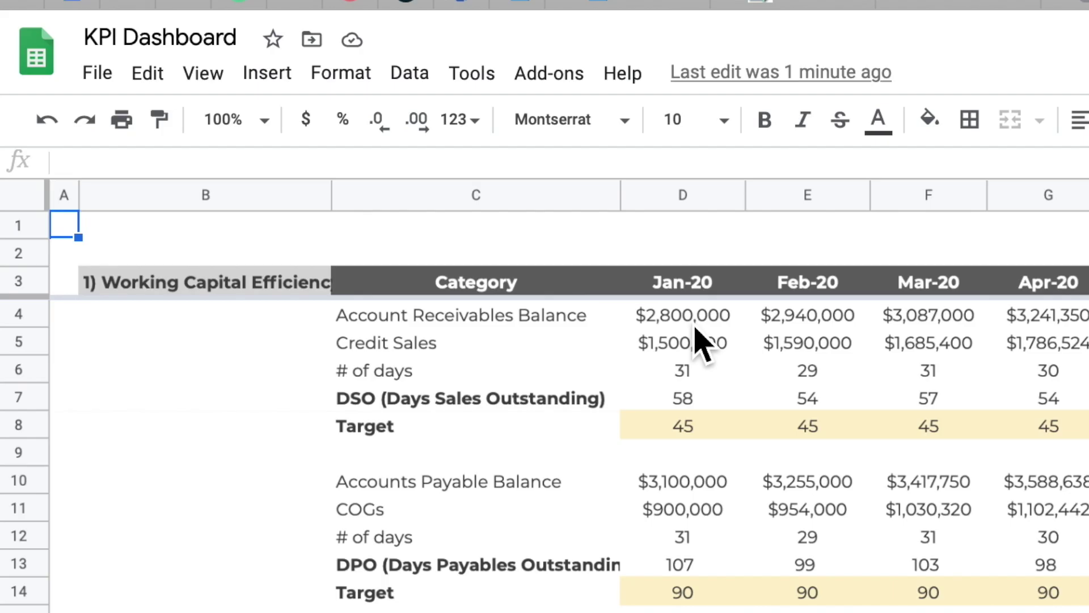
pyautogui.click(278, 127)
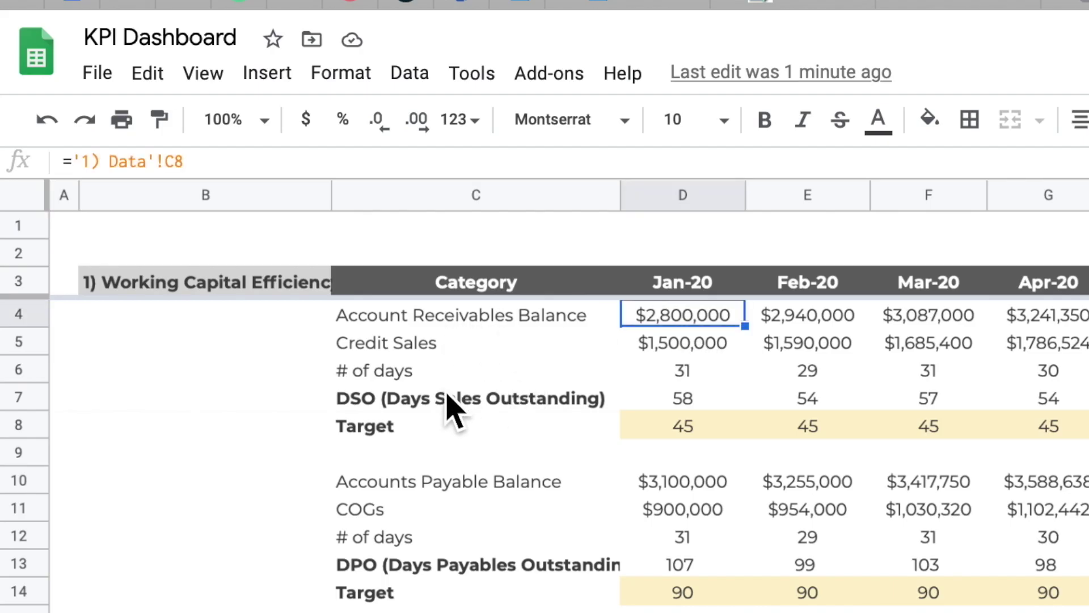
pyautogui.click(478, 405)
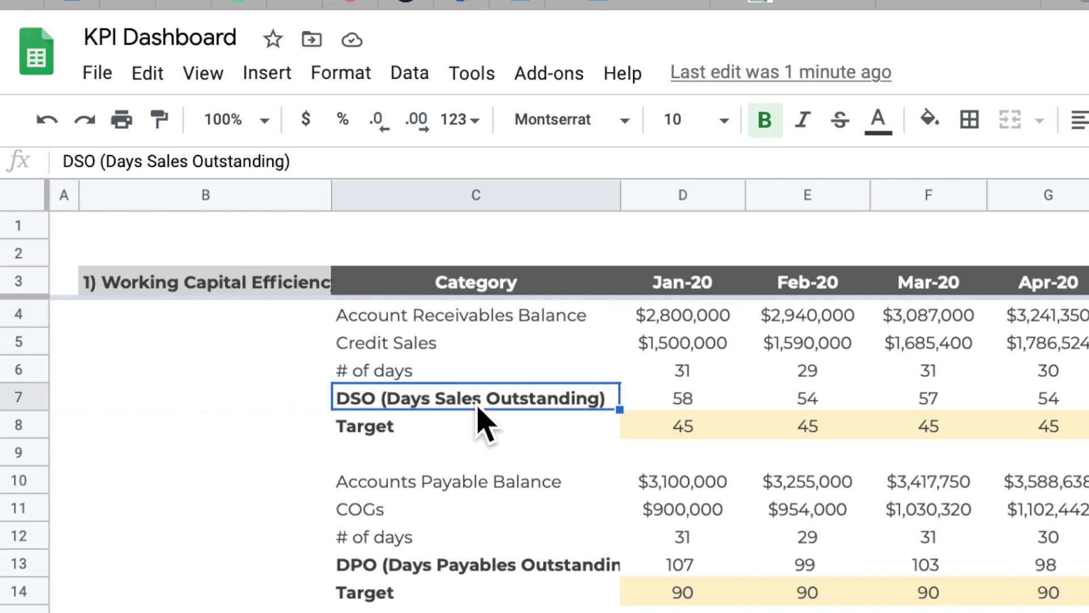
pyautogui.click(548, 321)
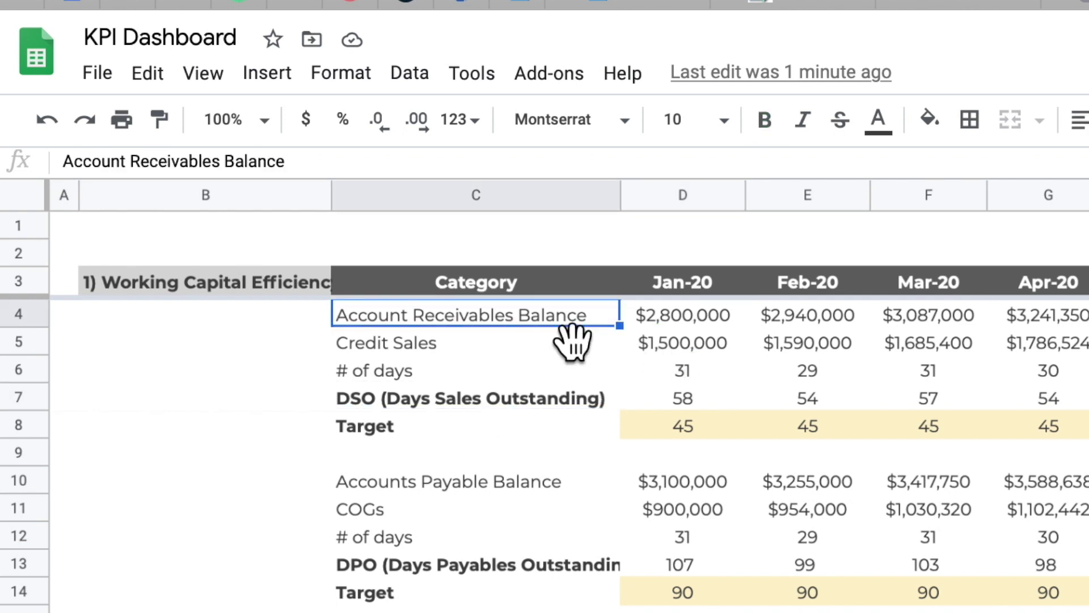
pyautogui.click(684, 321)
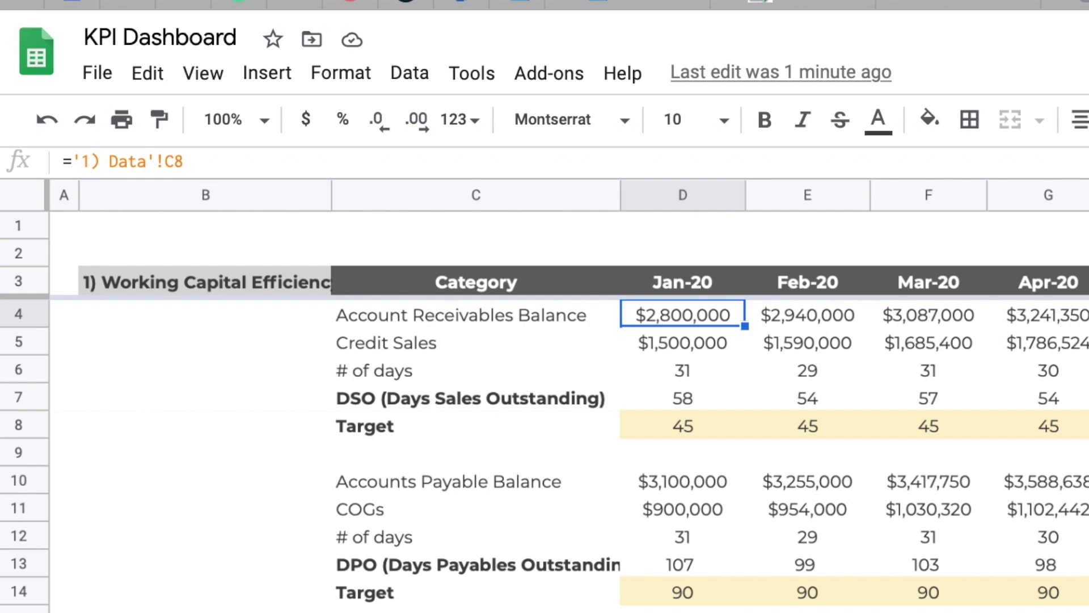
# Step: Inspect the January Credit Sales cell and its row label in the DSO block
pyautogui.click(696, 348)
pyautogui.click(426, 347)
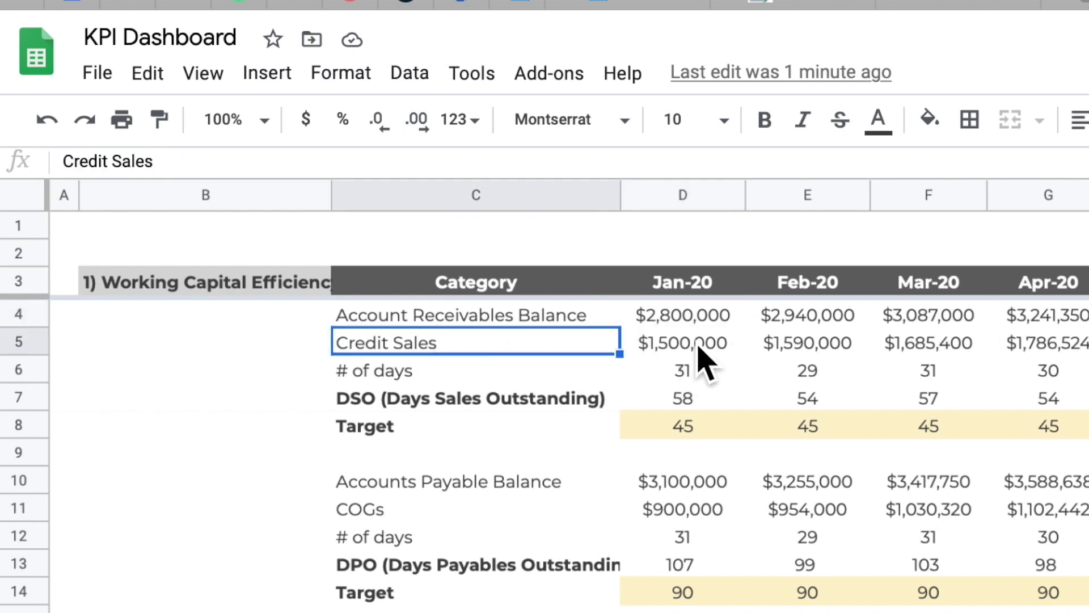
pyautogui.click(665, 347)
# Step: Inspect the DAY formula for January's # of days and the Jan-20 header date it refers to
pyautogui.click(422, 375)
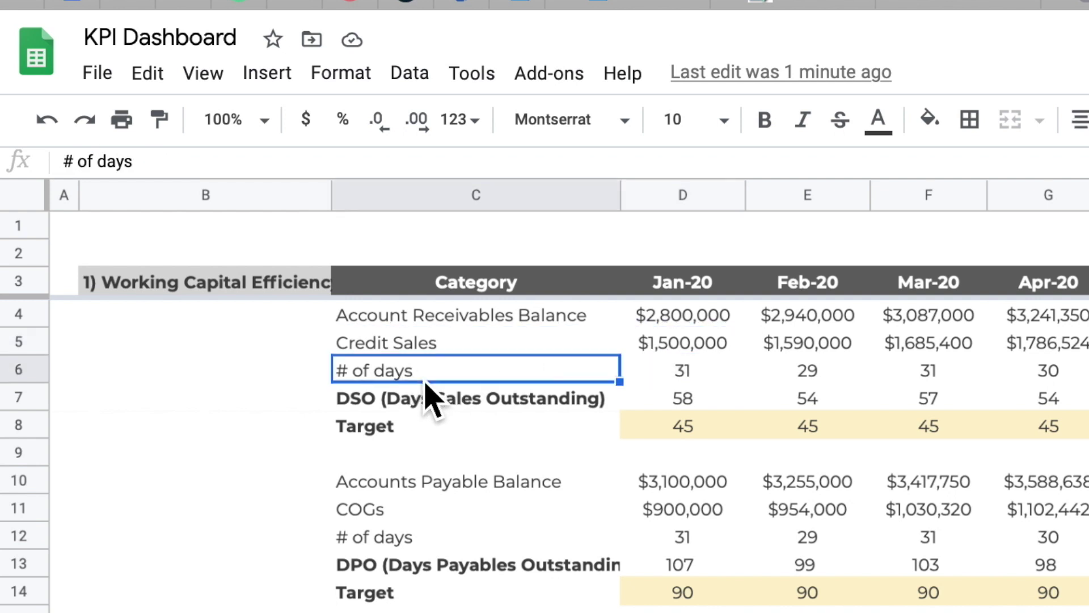
pyautogui.click(706, 369)
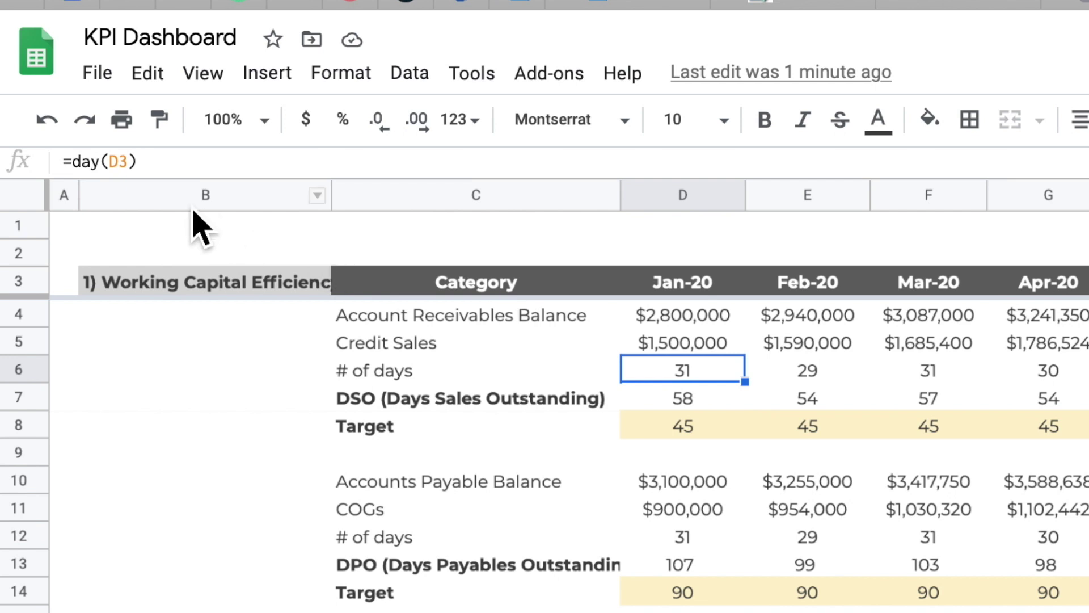
pyautogui.click(693, 287)
pyautogui.click(703, 372)
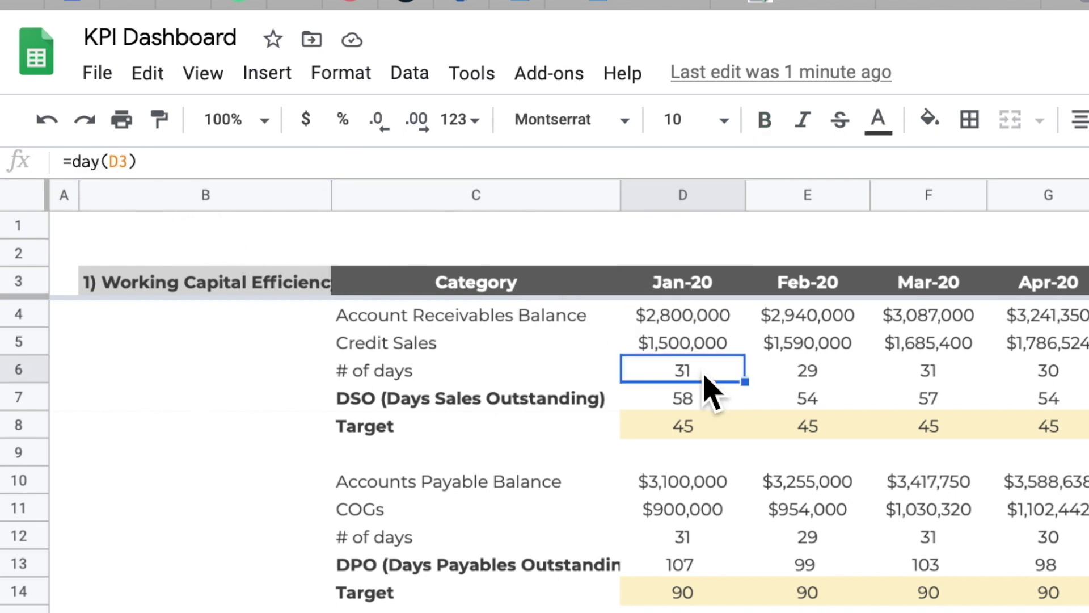
pyautogui.click(704, 285)
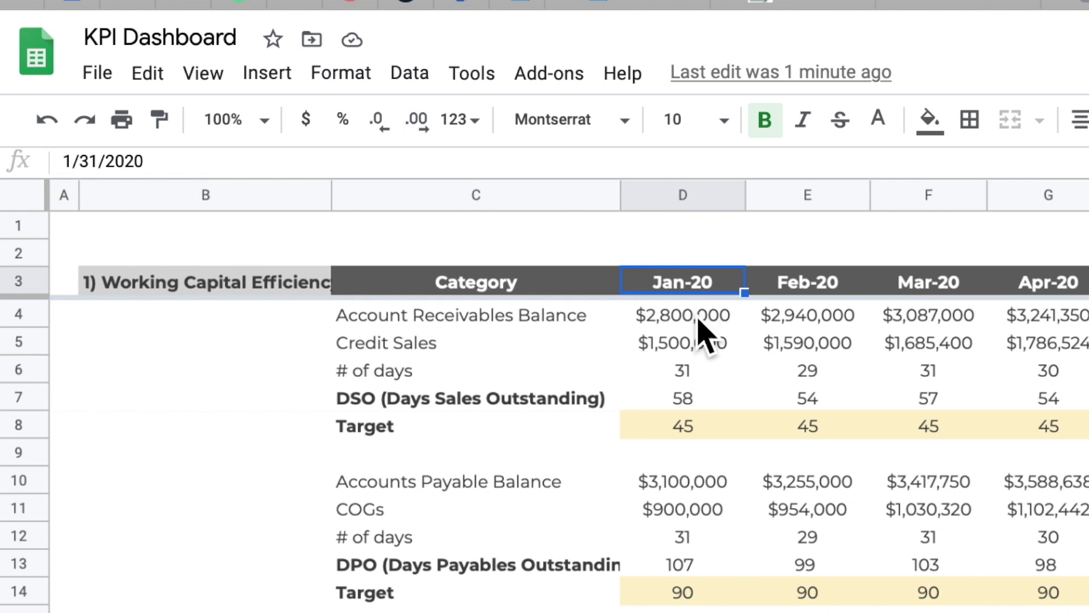
pyautogui.click(714, 373)
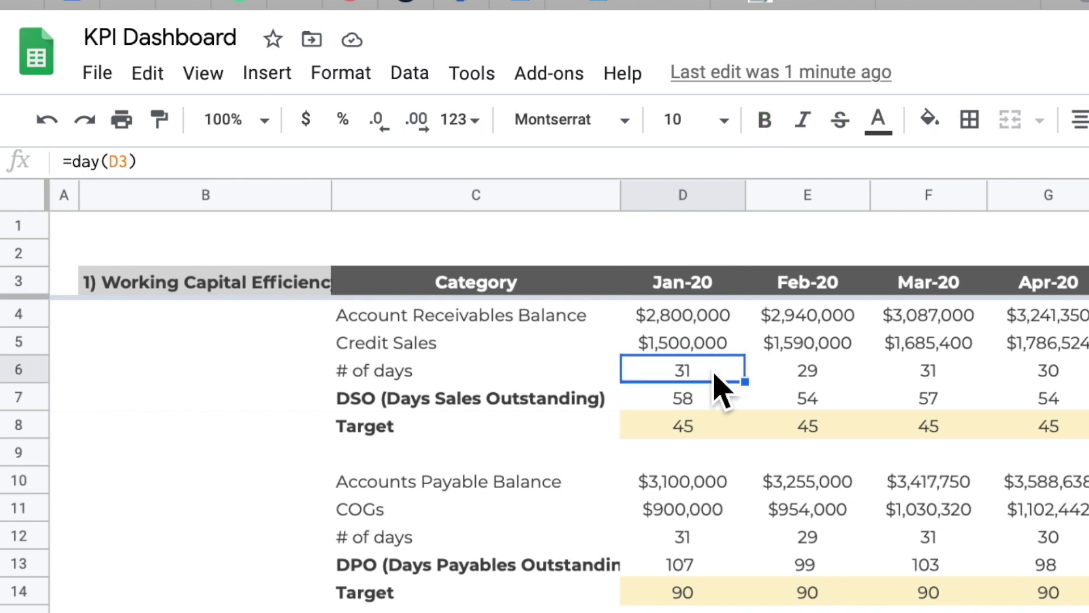
# Step: Examine the January DSO formula and its referenced cells, leaving the formula as it is
pyautogui.click(705, 400)
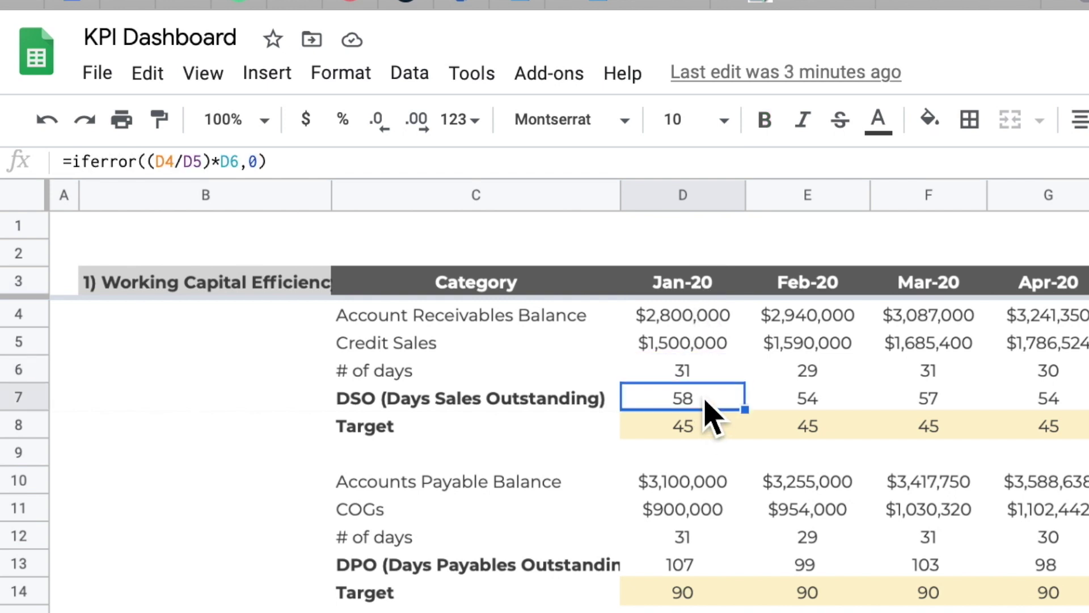
pyautogui.click(454, 400)
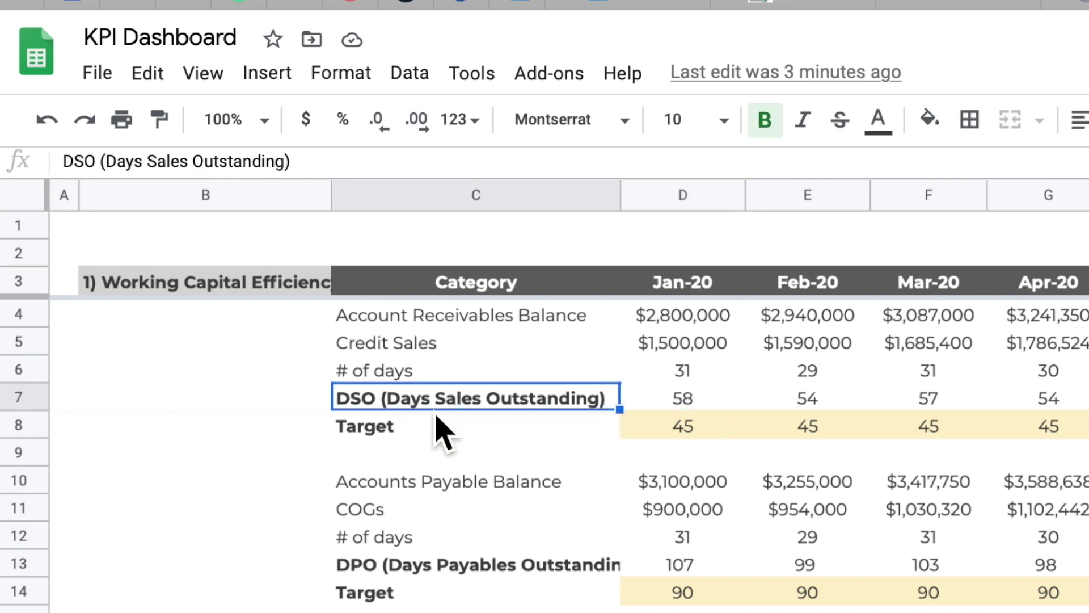
pyautogui.click(686, 408)
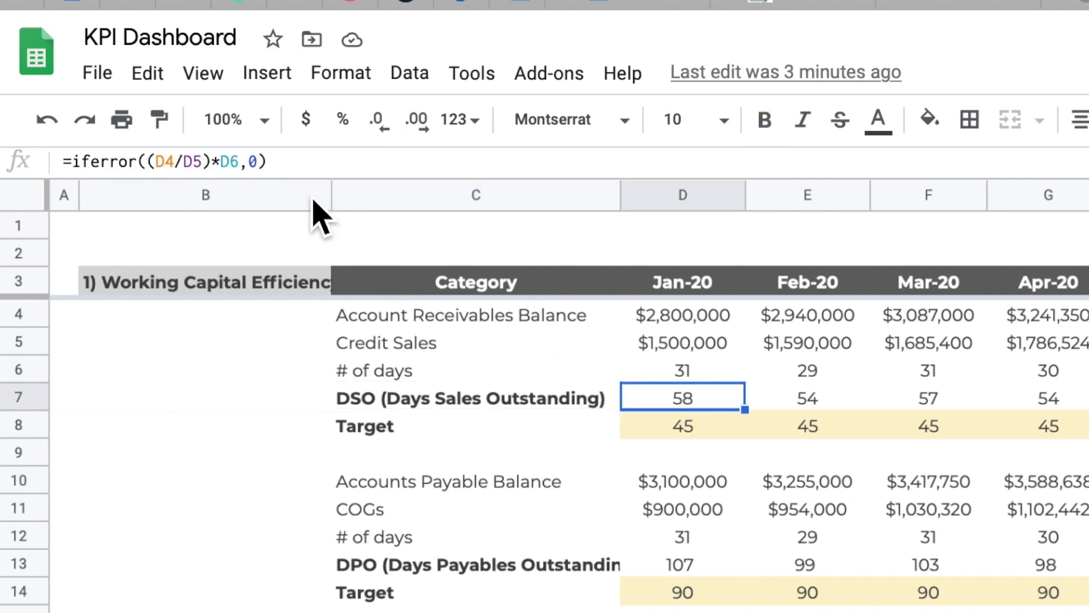
pyautogui.doubleClick(699, 404)
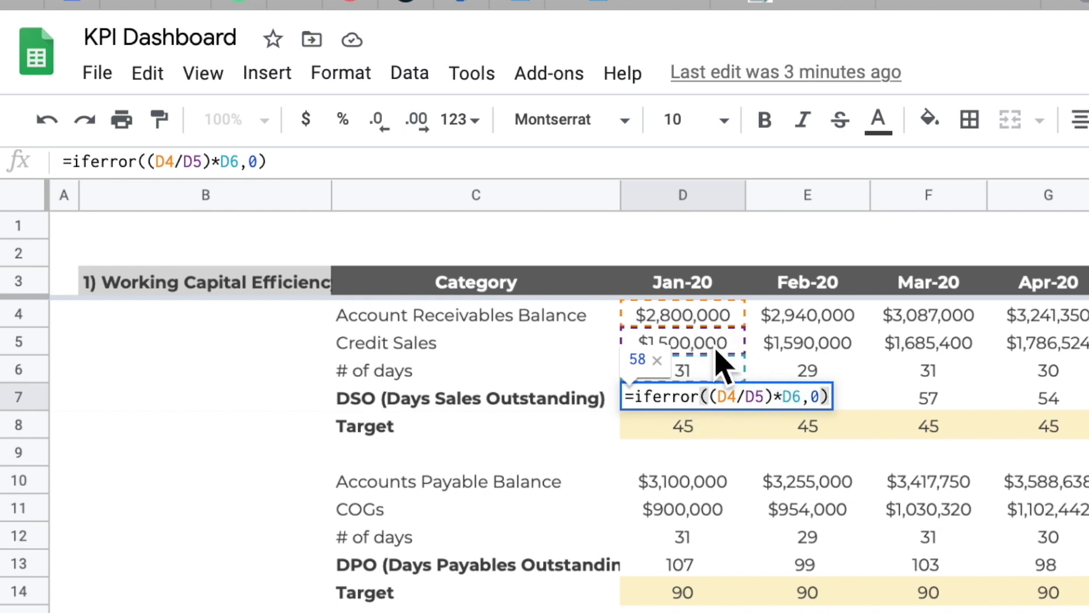
pyautogui.click(703, 453)
pyautogui.click(690, 404)
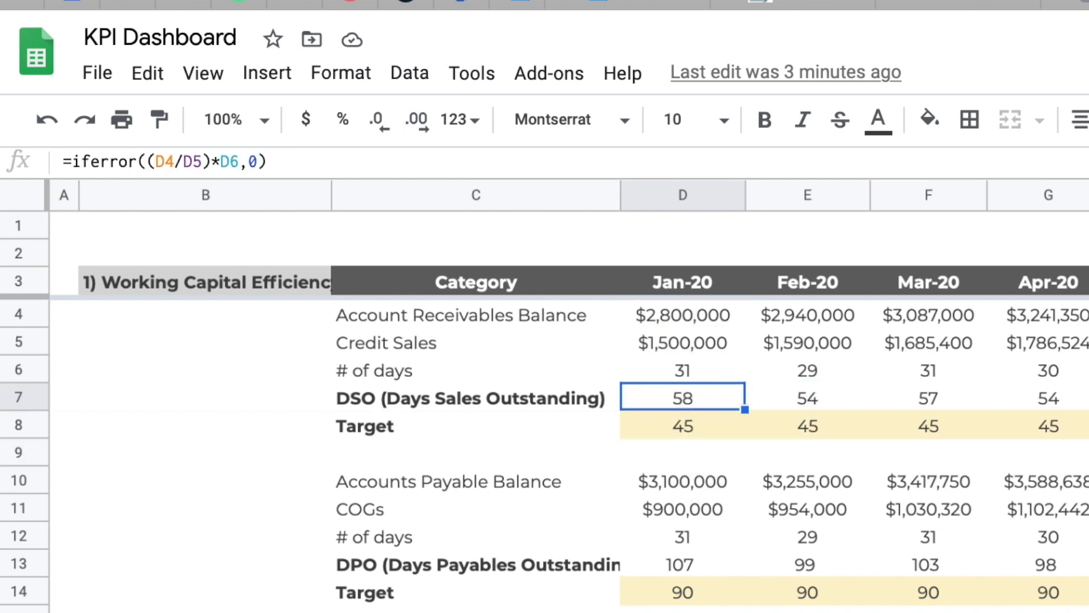
# Step: Review the DSO Target row inputs for January, February and March
pyautogui.click(691, 435)
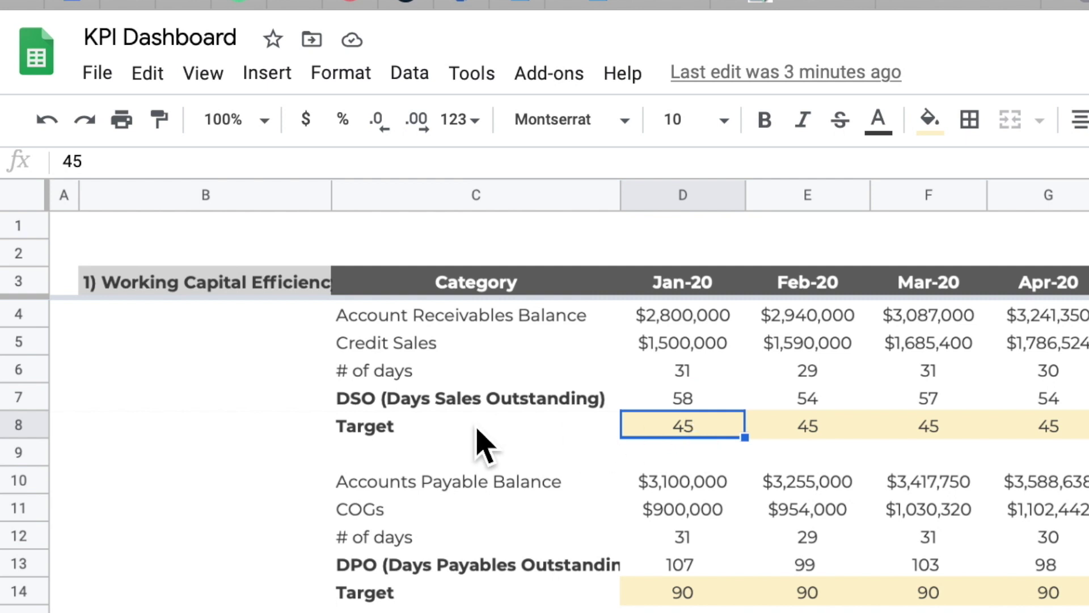
pyautogui.click(450, 434)
pyautogui.click(702, 434)
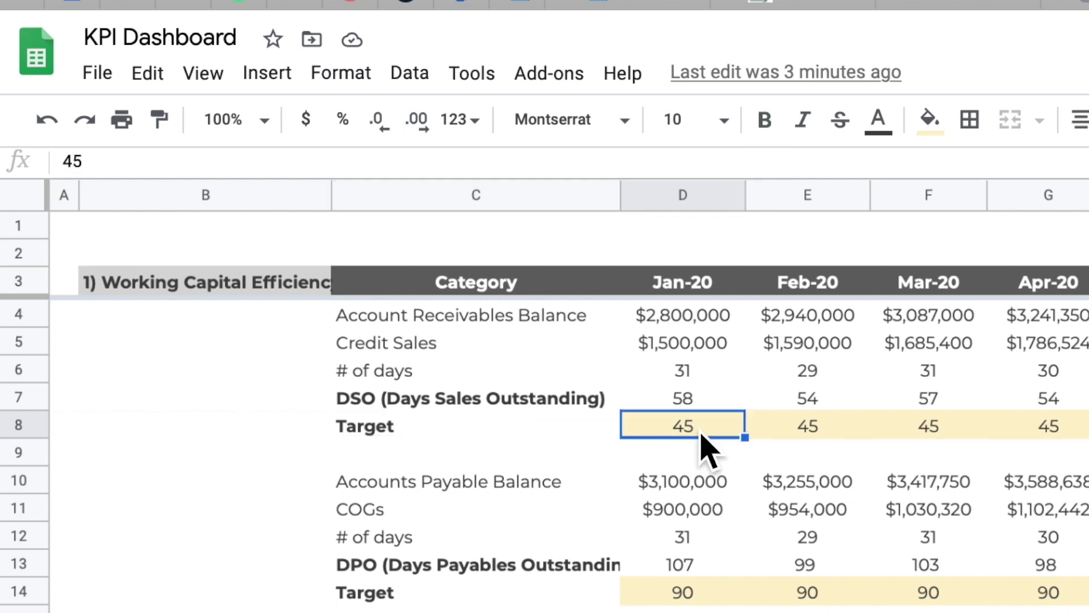
pyautogui.click(805, 437)
pyautogui.click(934, 436)
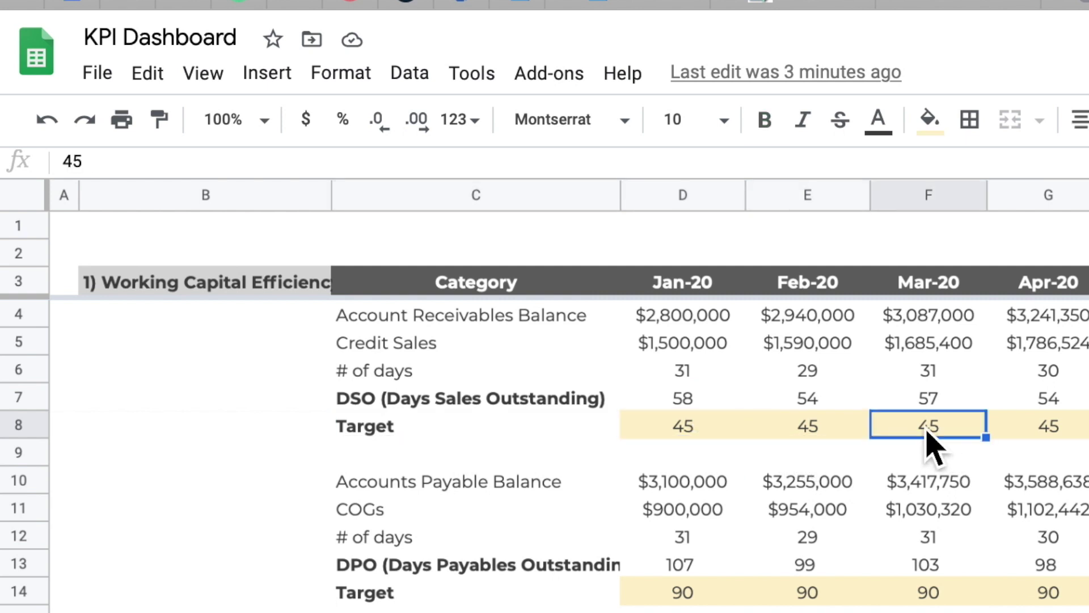
pyautogui.click(686, 436)
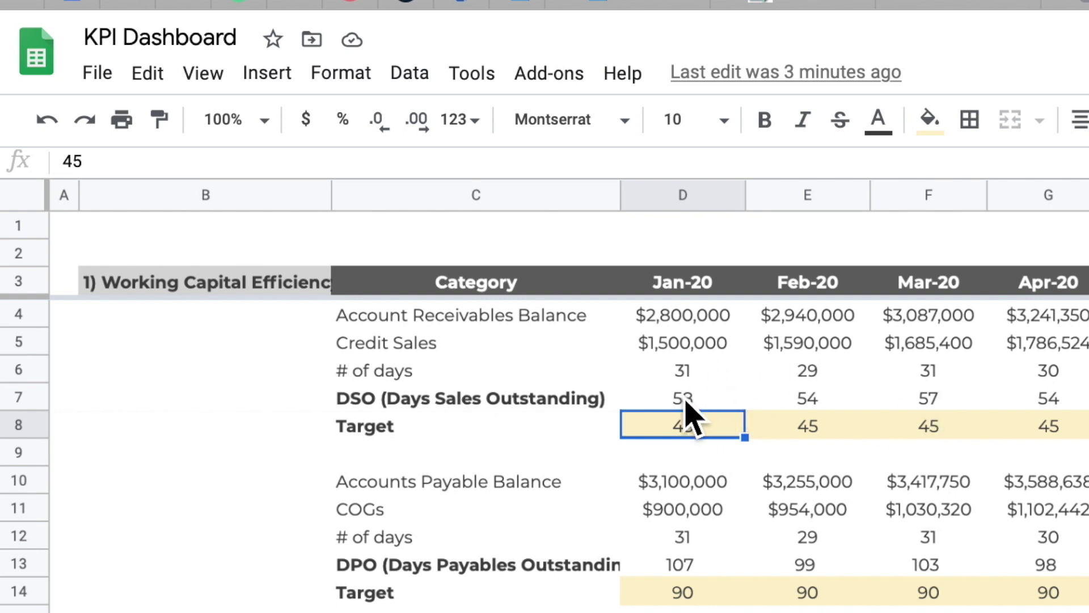
# Step: Inspect the January DSO formula cell, its row label and the January target beneath it
pyautogui.click(658, 397)
pyautogui.click(523, 394)
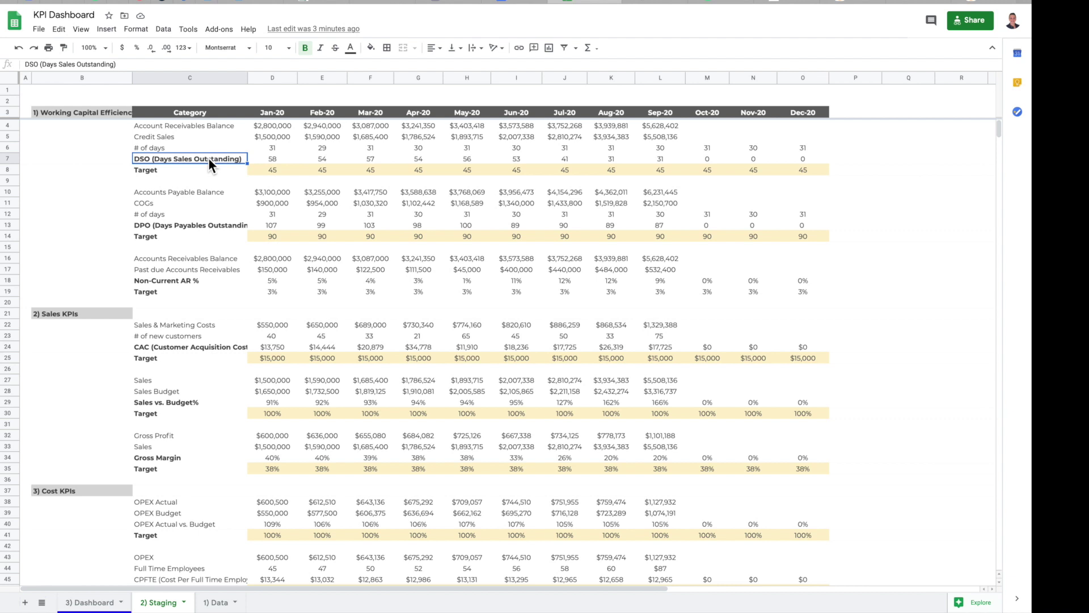
pyautogui.click(273, 169)
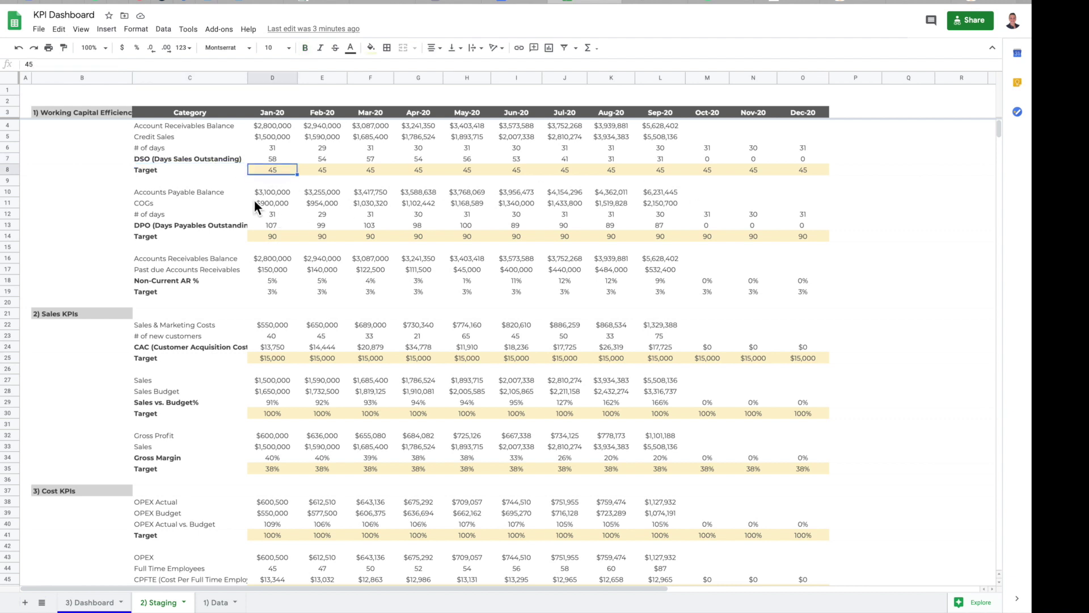
# Step: Examine the January inputs of the DPO block: Accounts Payable Balance, COGs and # of days, plus the DPO formula that combines them
pyautogui.click(276, 193)
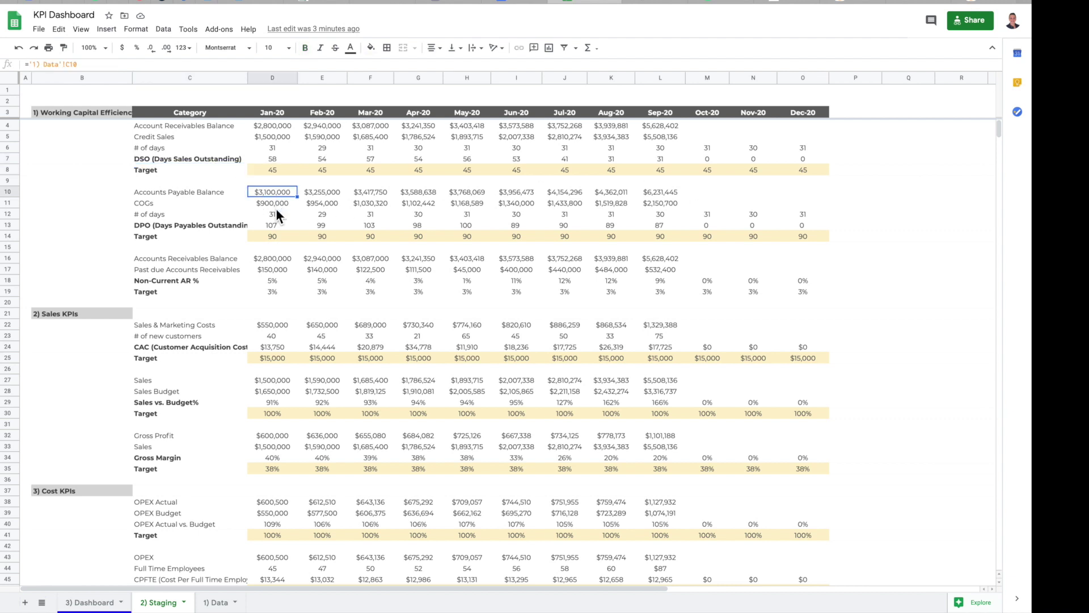
pyautogui.click(189, 227)
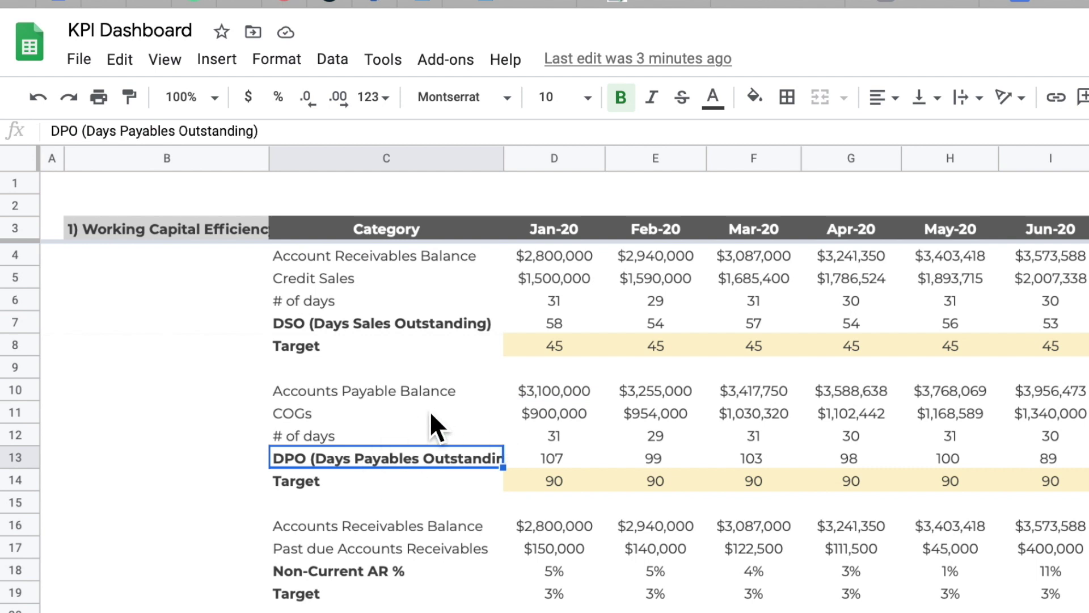
pyautogui.click(561, 397)
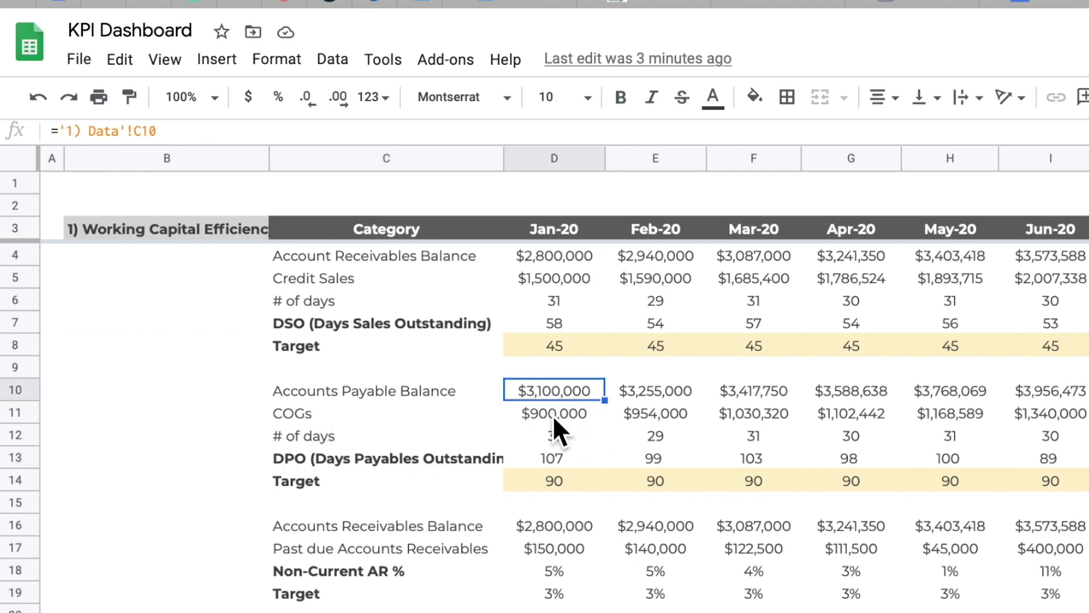
pyautogui.click(552, 415)
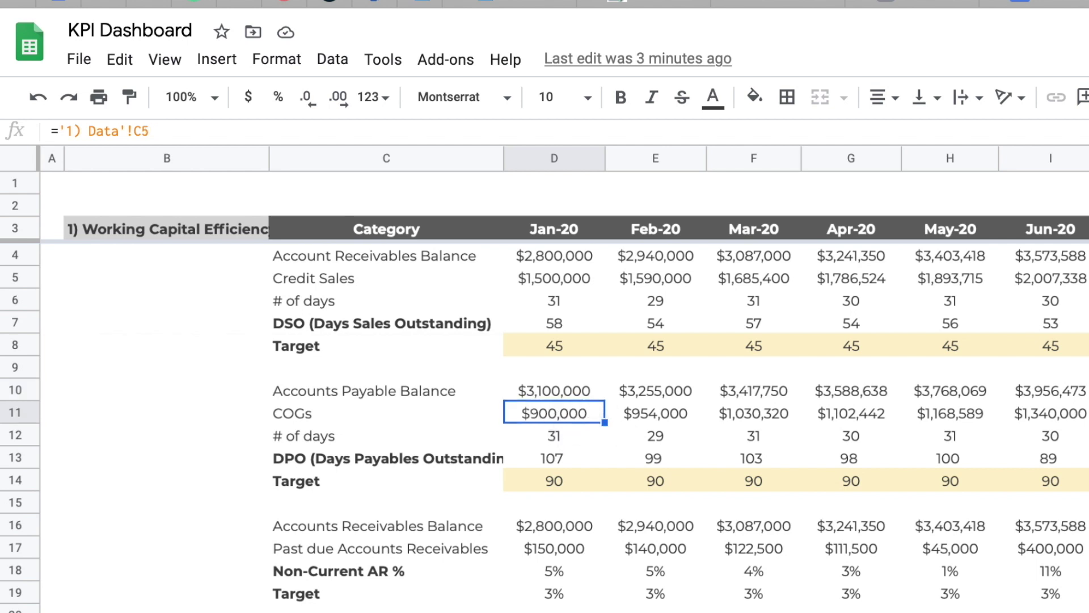
pyautogui.click(569, 443)
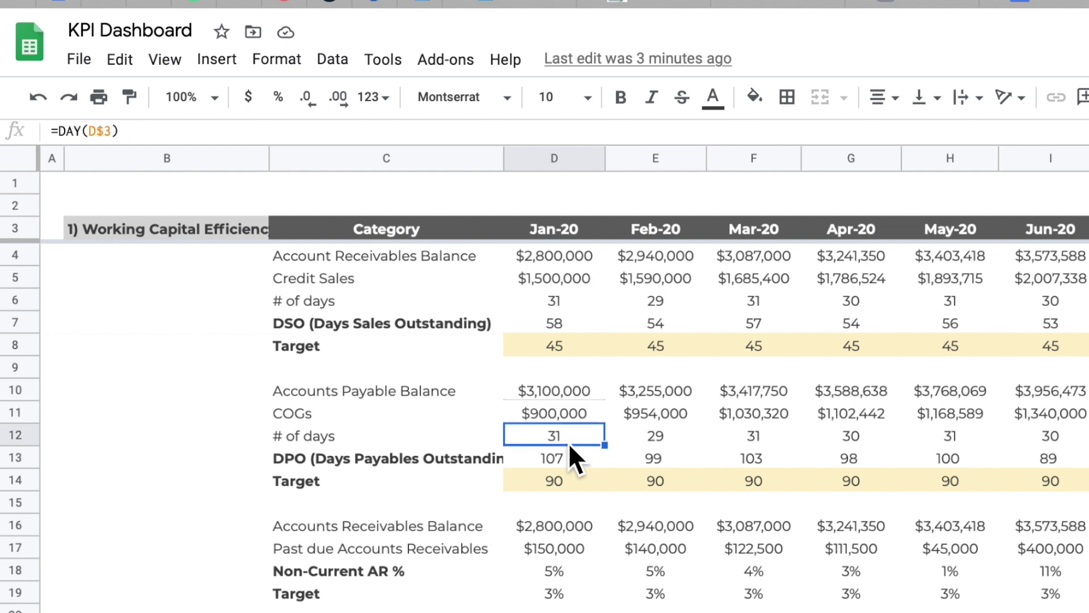
pyautogui.click(560, 463)
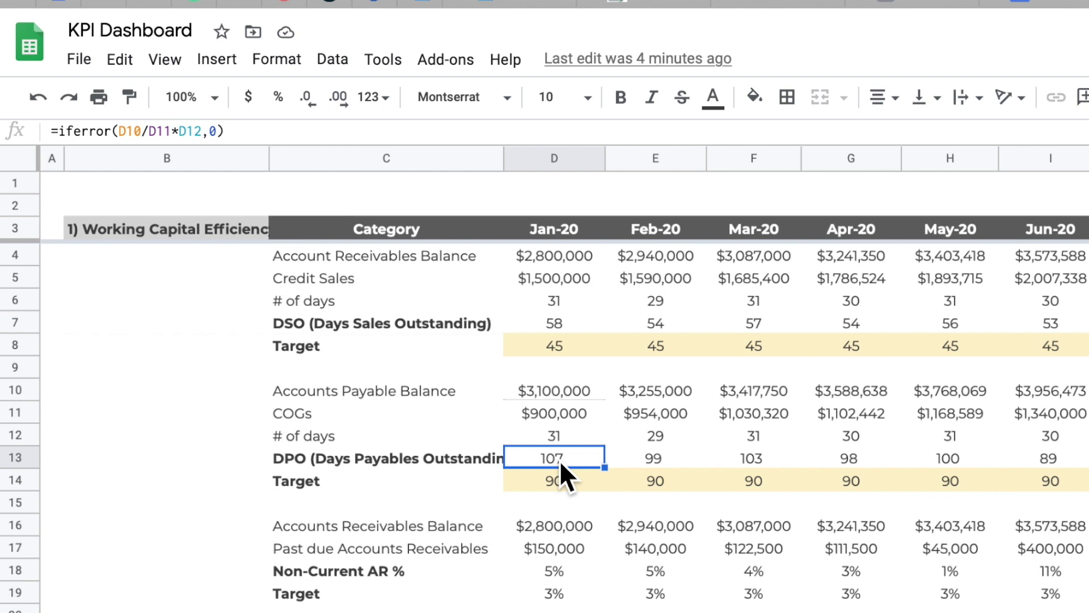
pyautogui.click(562, 444)
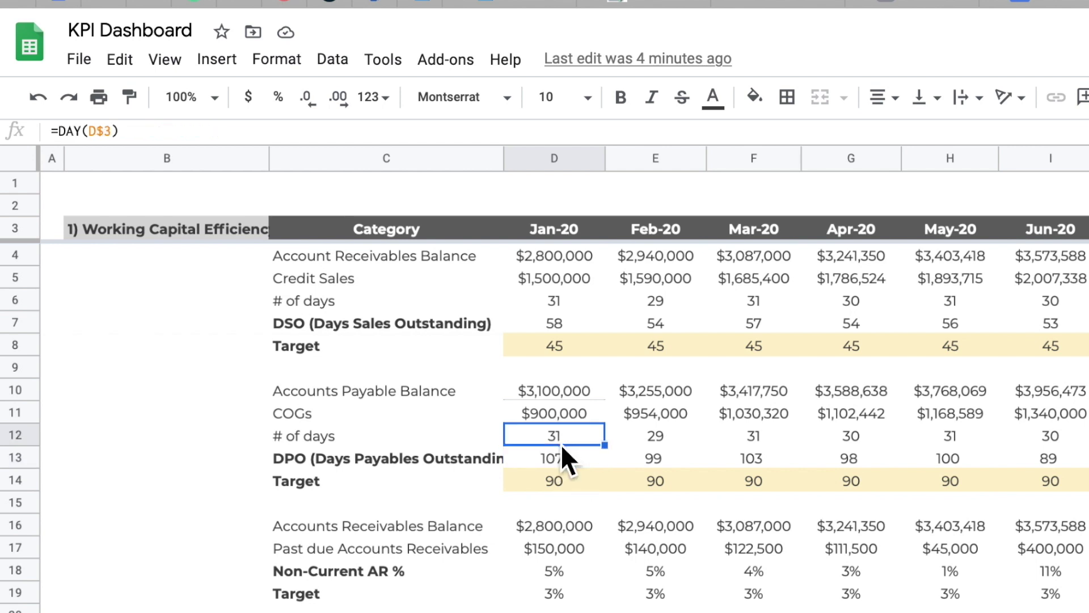
# Step: Compare January's DPO with its target and review the DPO Target inputs through April, plus January's DSO target
pyautogui.click(560, 484)
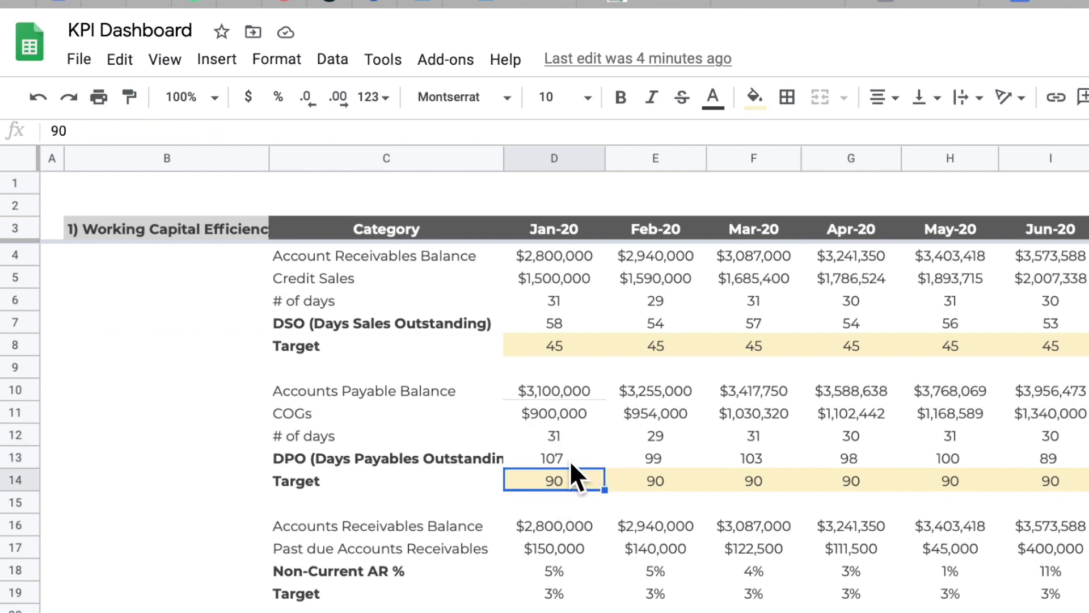
pyautogui.click(571, 463)
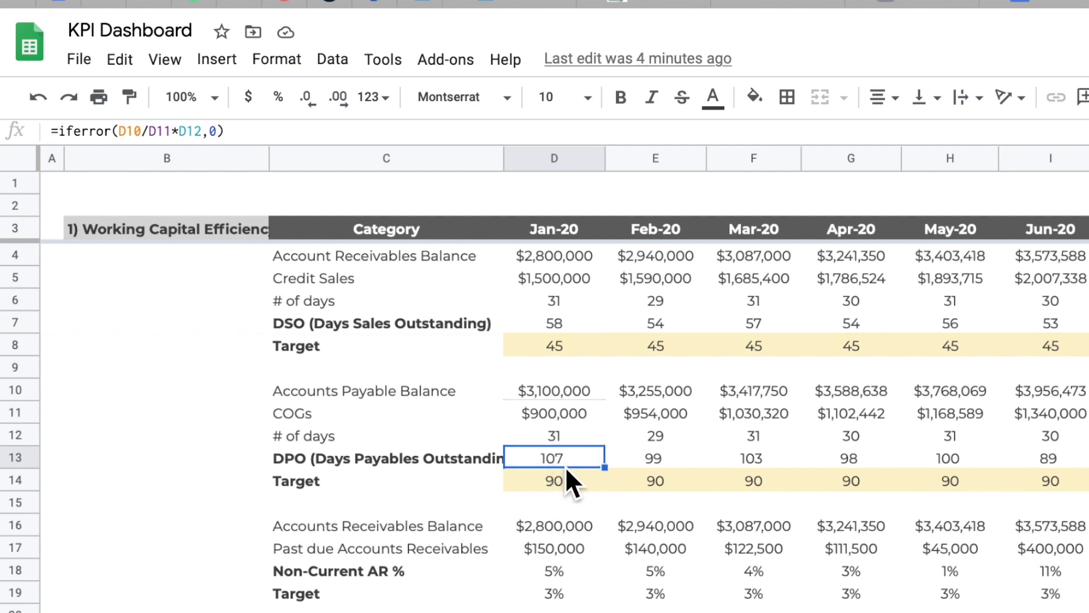
pyautogui.click(576, 487)
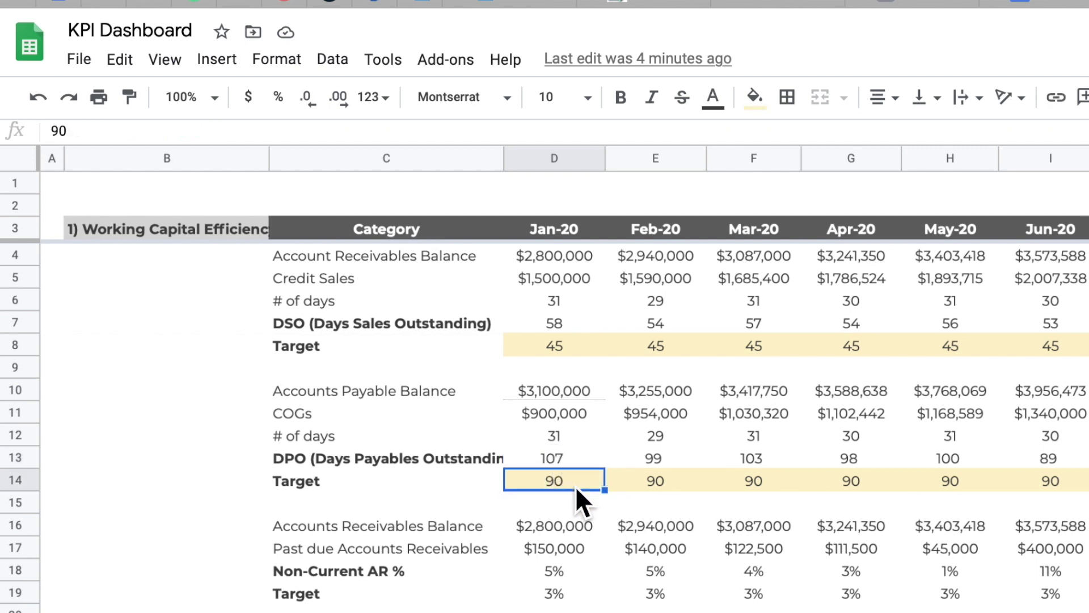
pyautogui.click(639, 484)
pyautogui.click(753, 484)
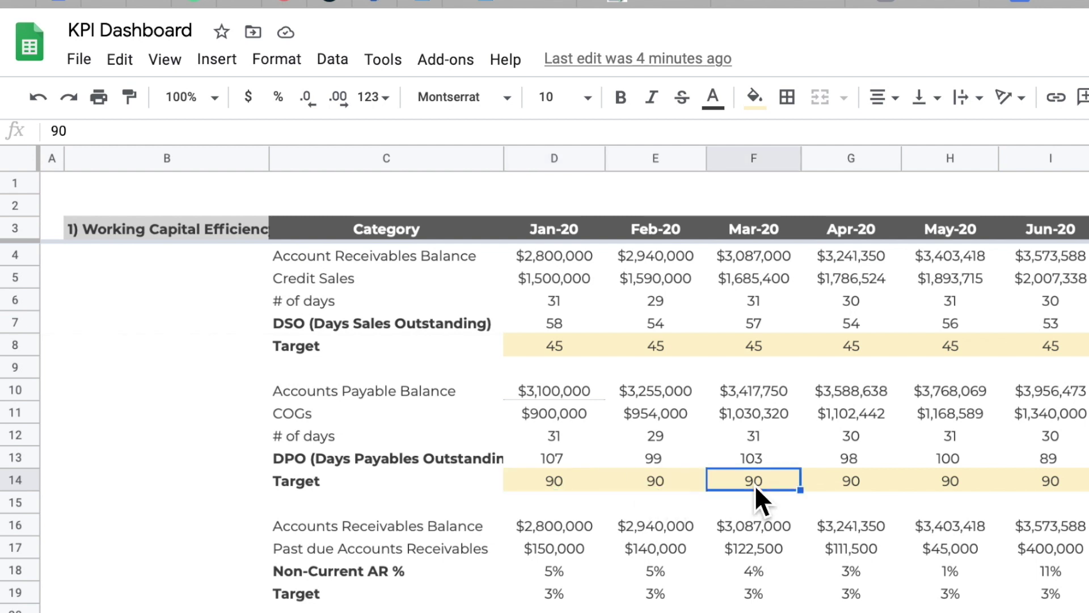
pyautogui.click(862, 484)
pyautogui.click(559, 482)
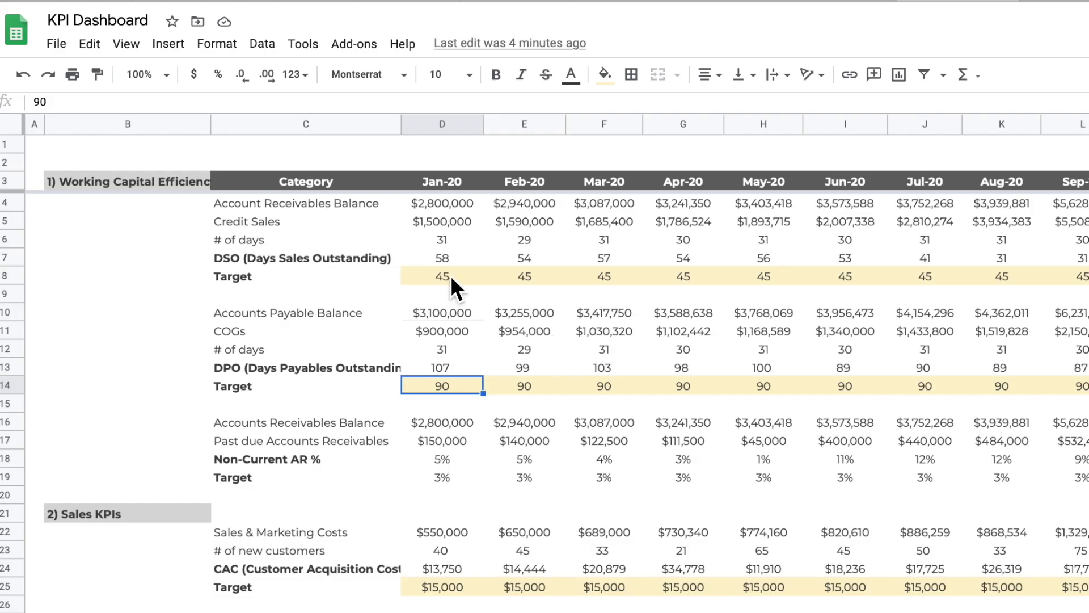
pyautogui.click(274, 167)
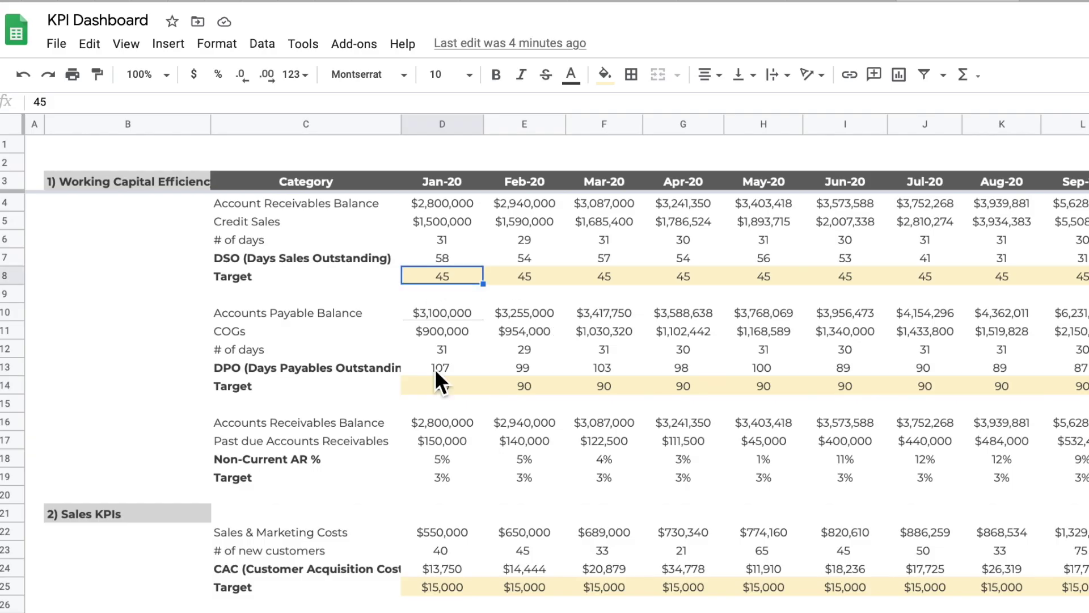
# Step: Inspect the January formulas for Non-Current AR % and CAC (Customer Acquisition Cost)
pyautogui.click(433, 403)
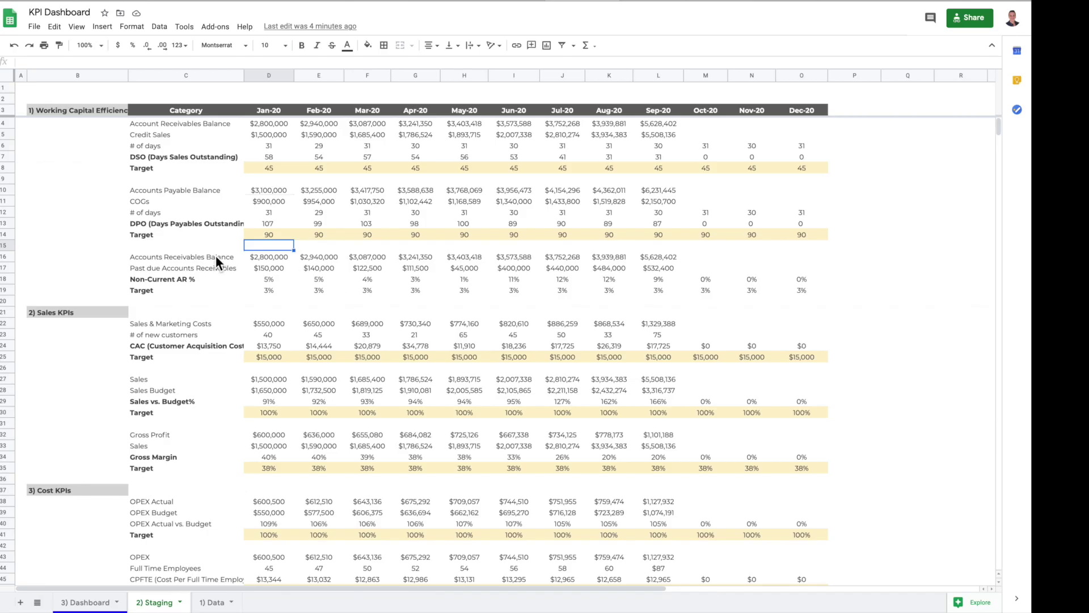
pyautogui.click(429, 456)
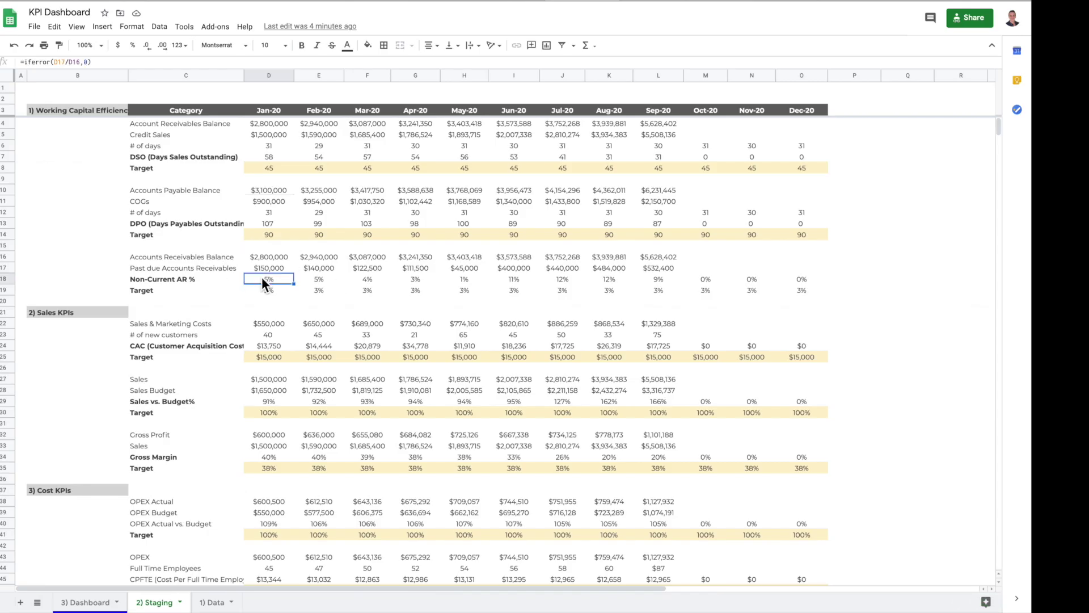
pyautogui.click(270, 347)
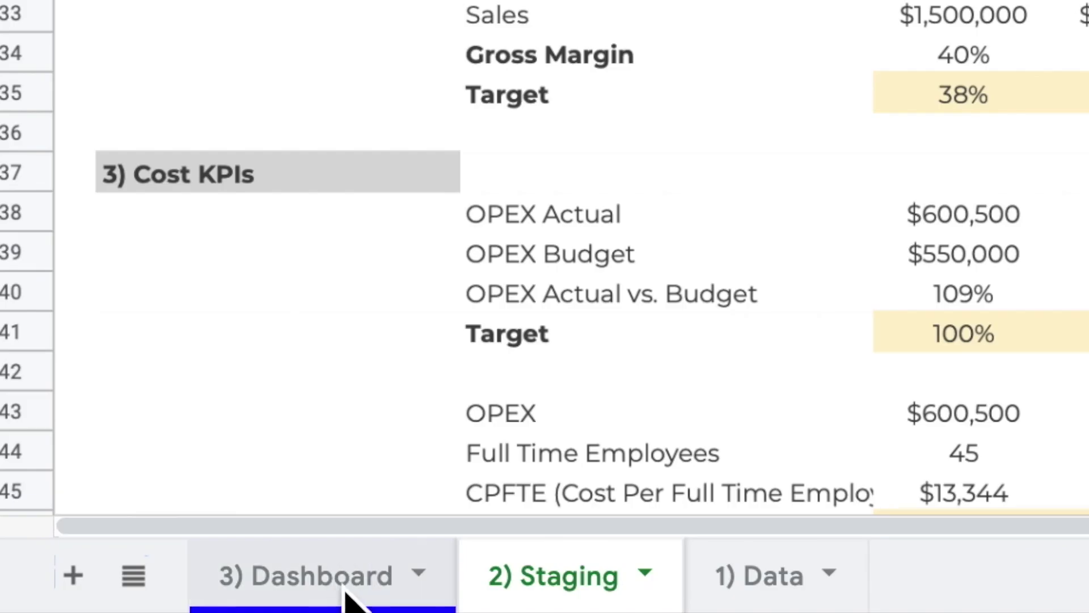
# Step: View the Dashboard sheet, then return to the Staging sheet and highlight the entire DSO row that feeds the DSO card
pyautogui.click(96, 604)
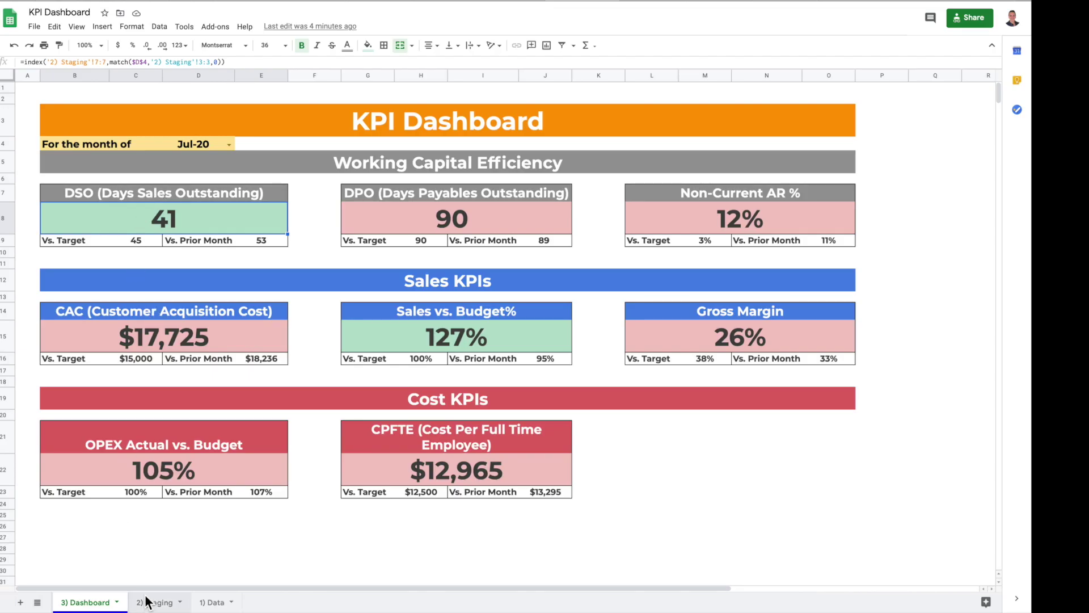
pyautogui.click(147, 603)
pyautogui.click(200, 146)
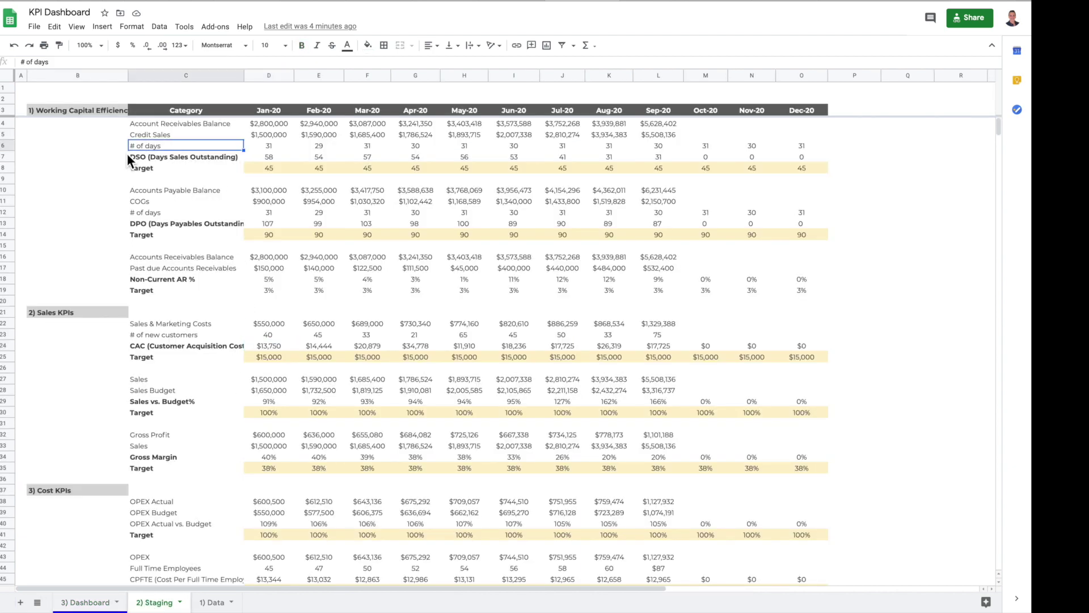
pyautogui.click(4, 157)
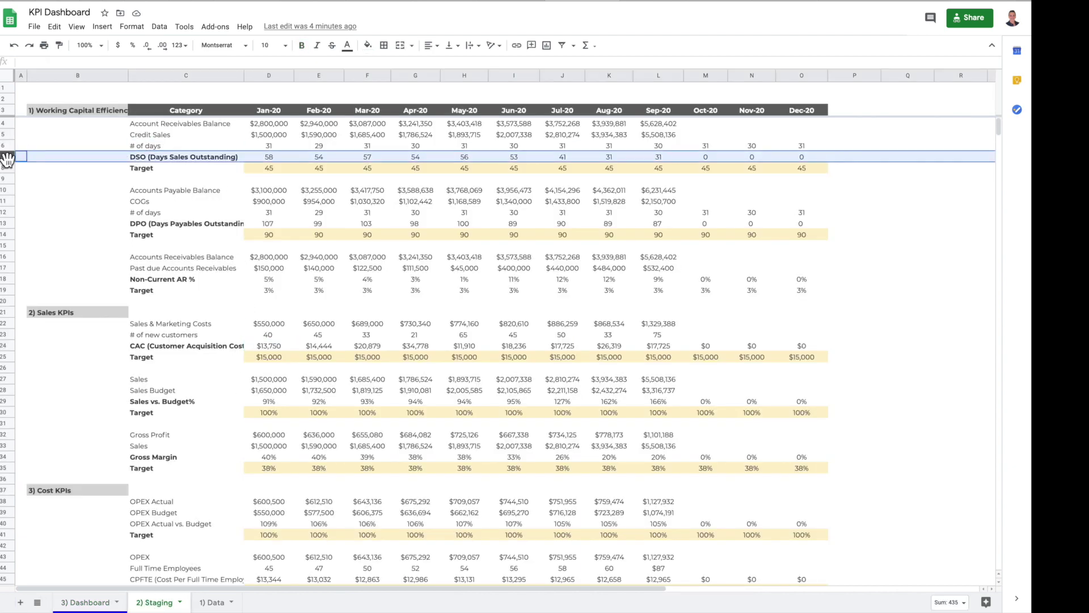
# Step: On the Dashboard sheet, set the reporting month to 2/29/2020
pyautogui.click(94, 603)
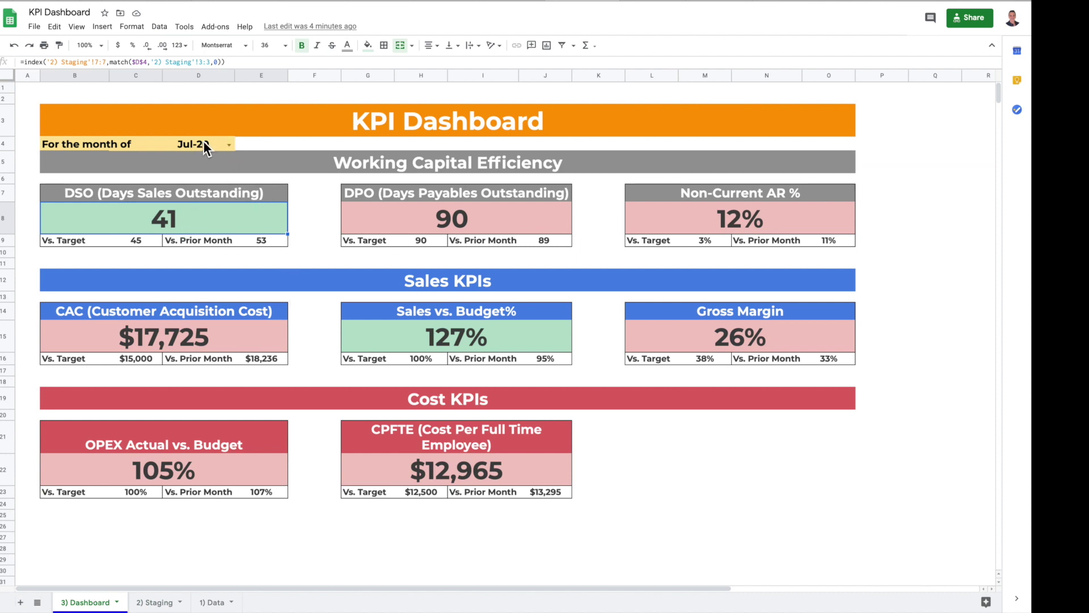
pyautogui.doubleClick(229, 143)
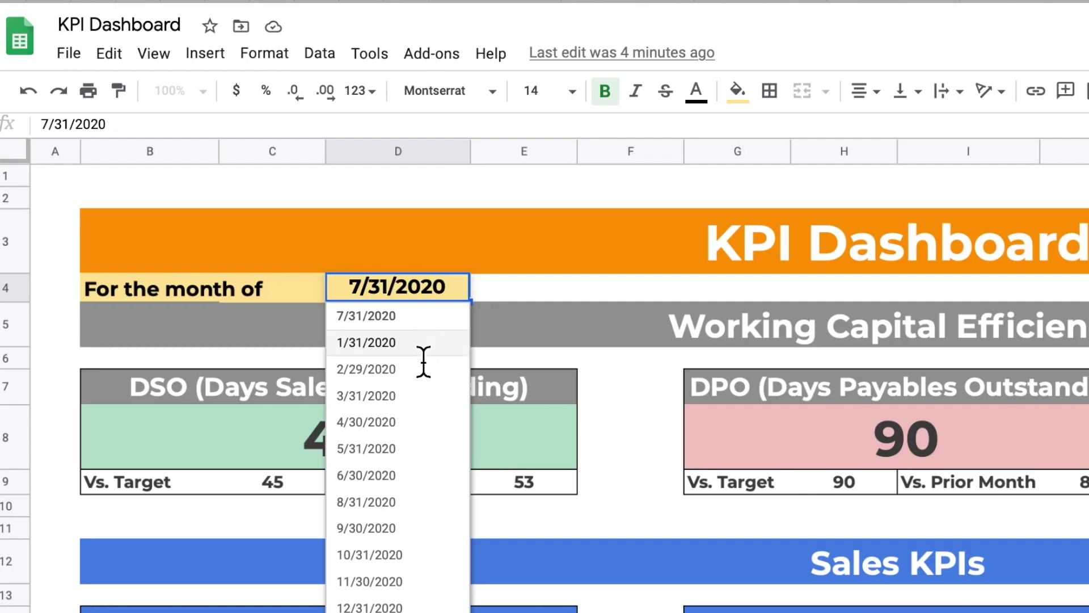
pyautogui.click(421, 377)
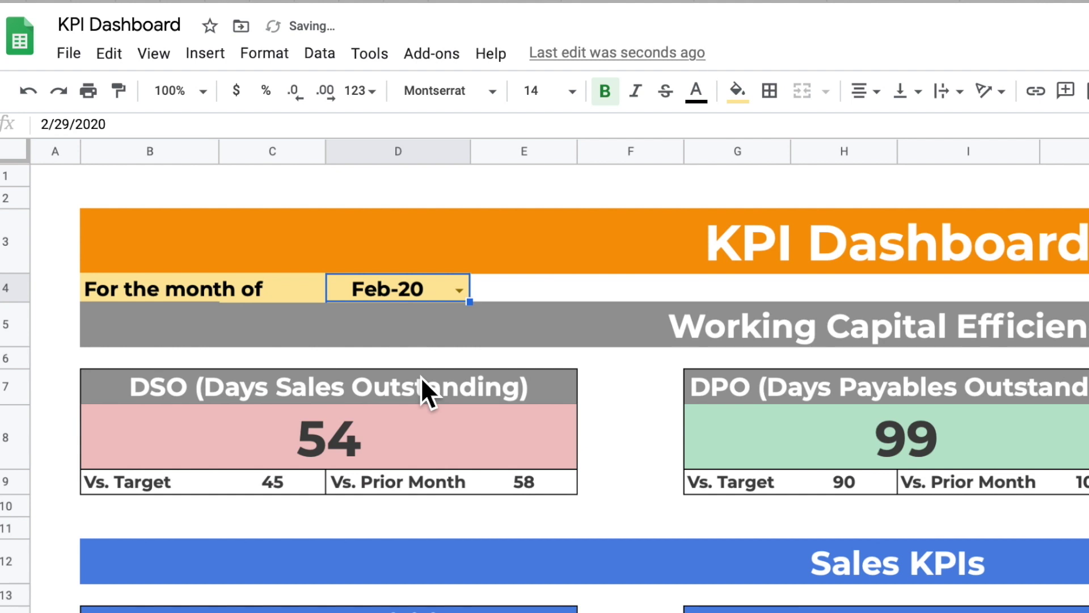
# Step: Examine the INDEX/MATCH formula behind the DSO card's main value, which looks up the selected month in Staging
pyautogui.click(358, 424)
pyautogui.click(298, 509)
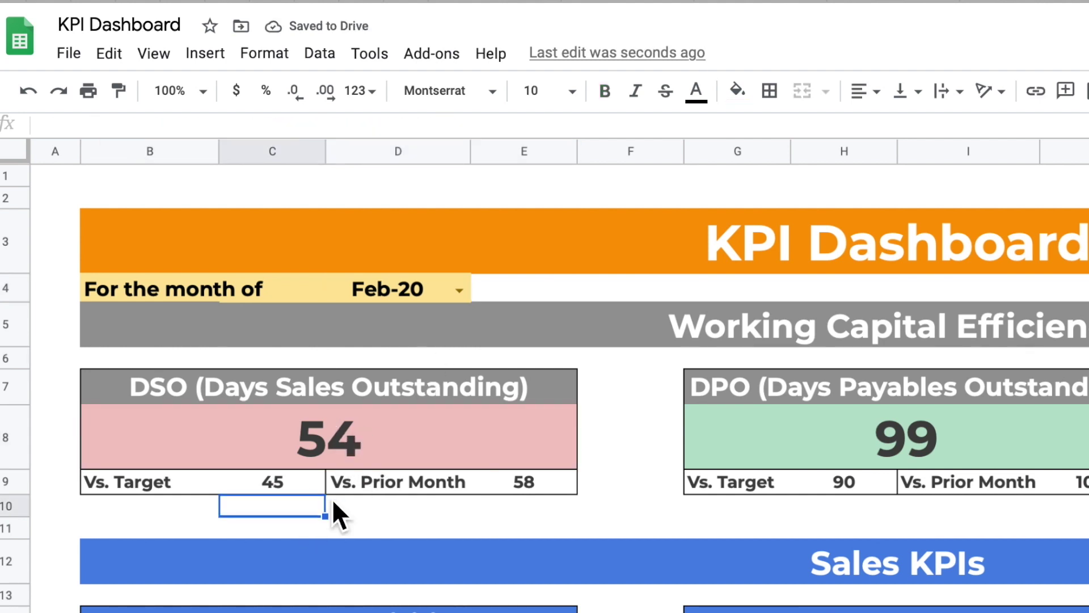
pyautogui.click(298, 462)
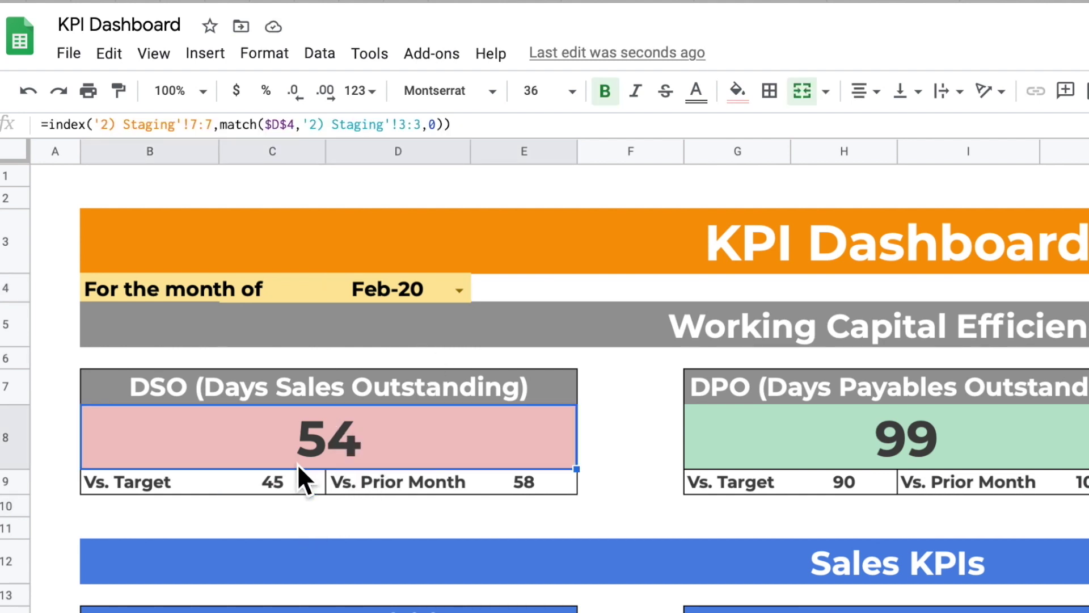
pyautogui.click(390, 509)
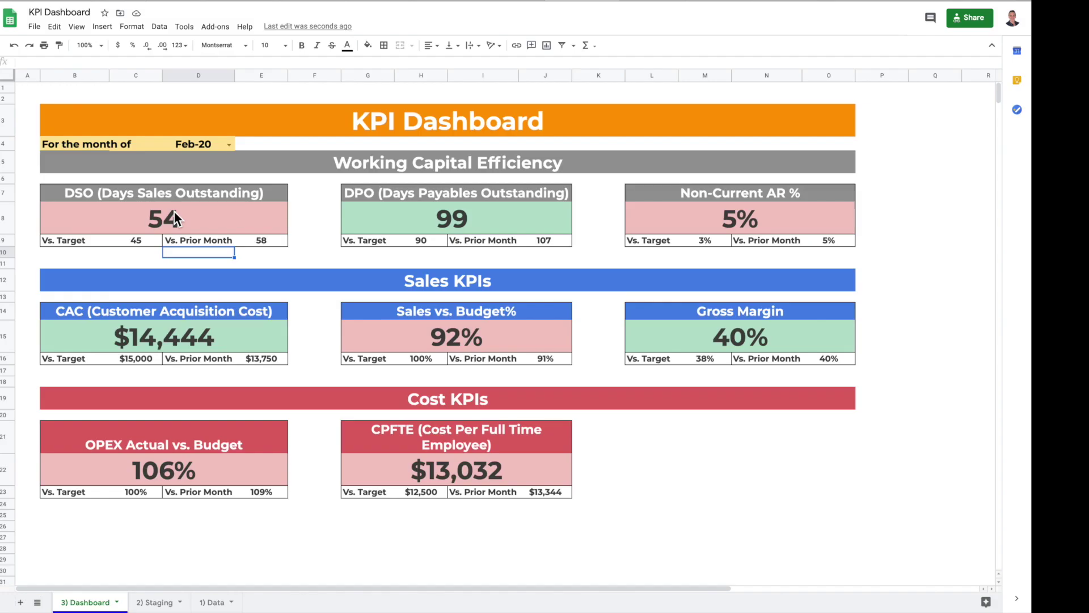
pyautogui.click(174, 213)
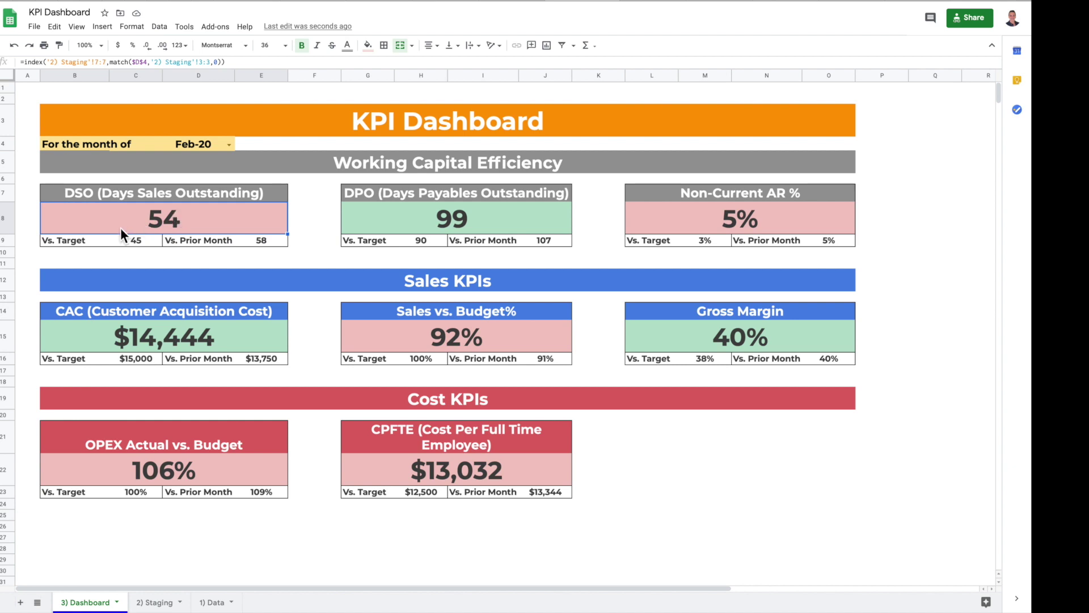
pyautogui.click(140, 259)
pyautogui.click(155, 223)
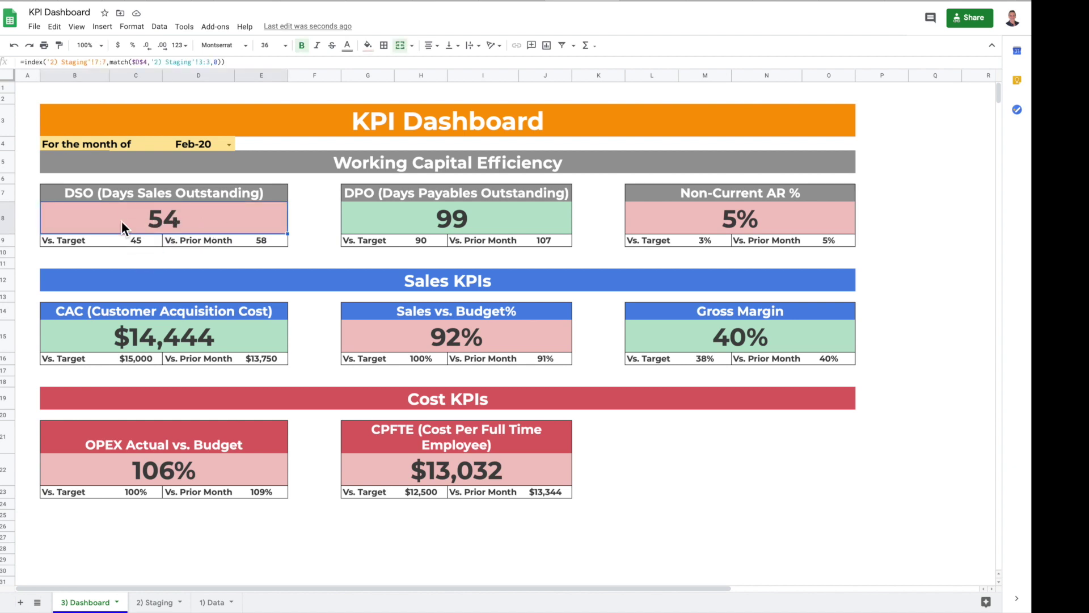
# Step: Inspect the DSO card's Vs. Target label and formula, comparing it with the formula of the main DSO value
pyautogui.click(139, 239)
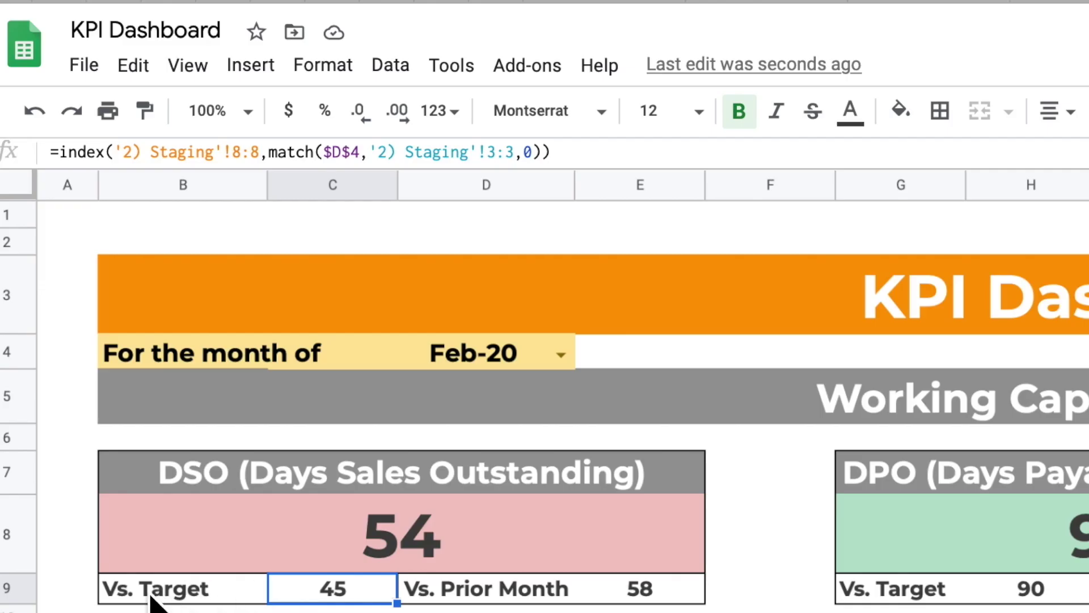
pyautogui.click(203, 597)
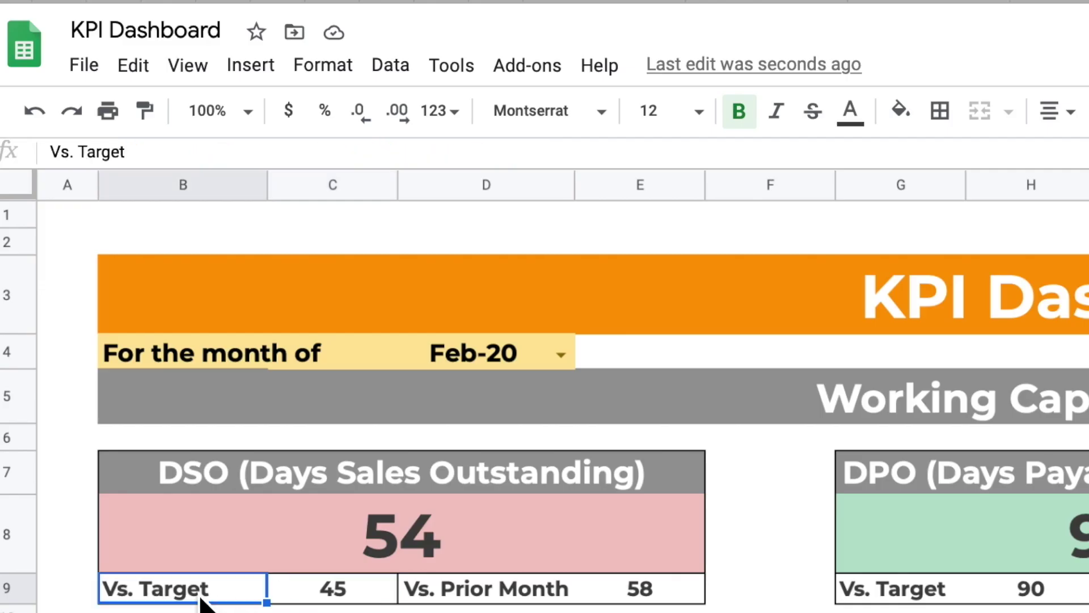
pyautogui.click(351, 604)
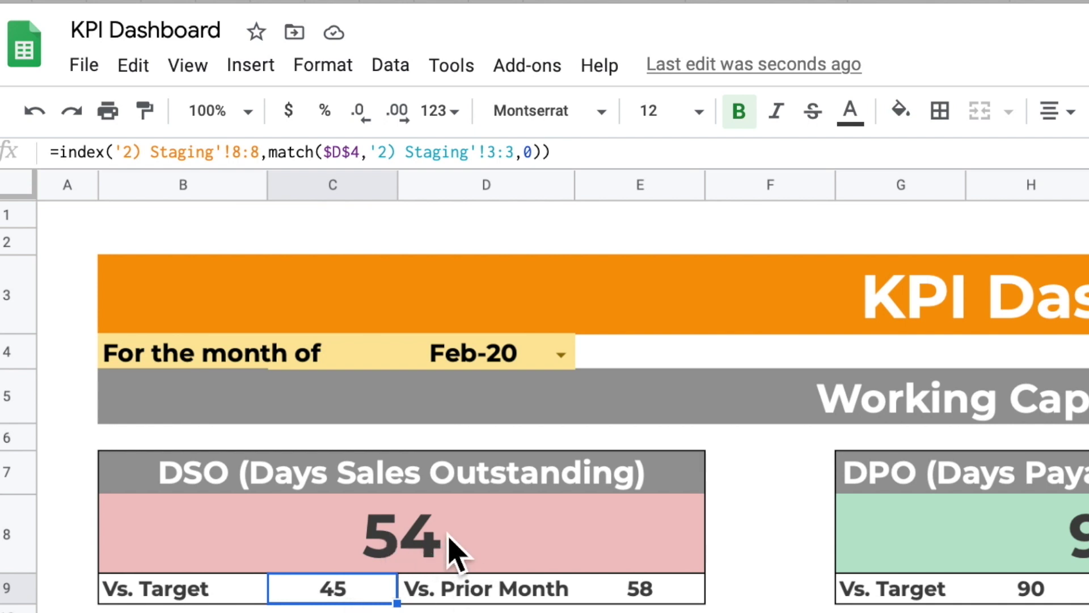
pyautogui.click(489, 535)
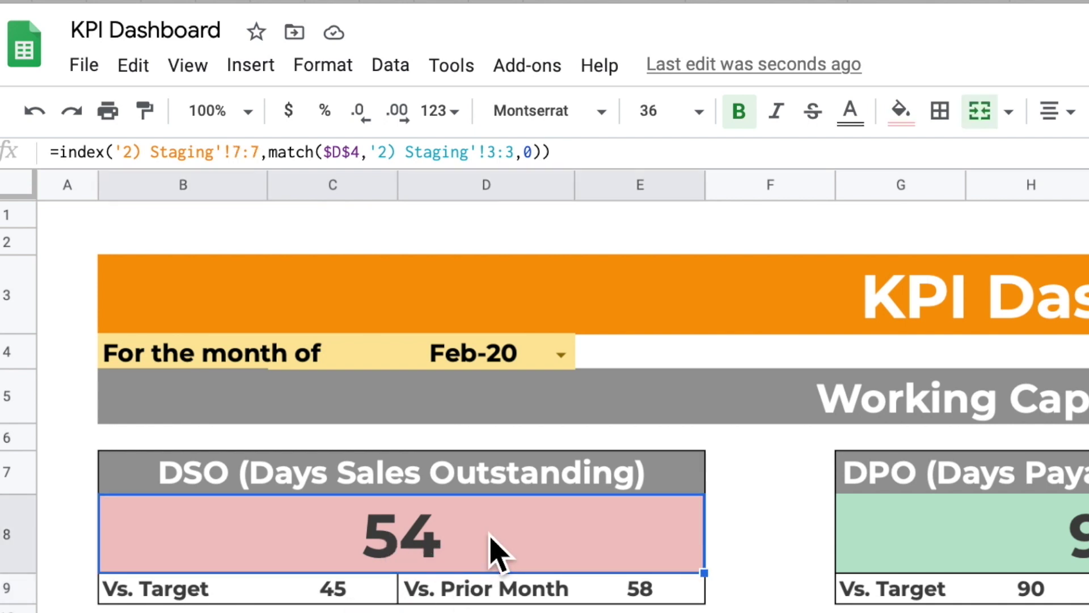
pyautogui.click(343, 601)
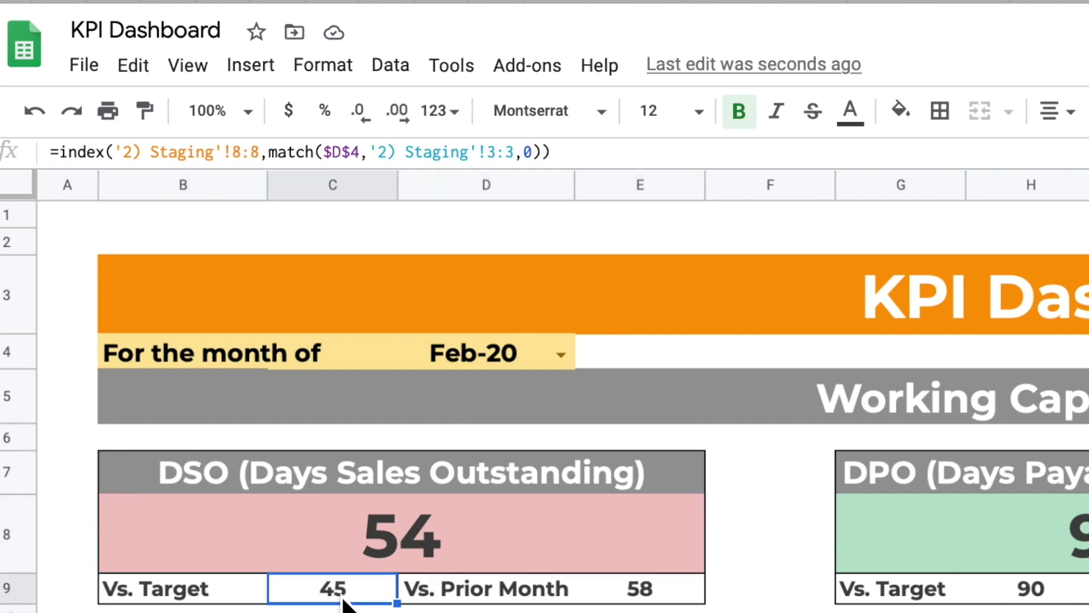
pyautogui.click(438, 550)
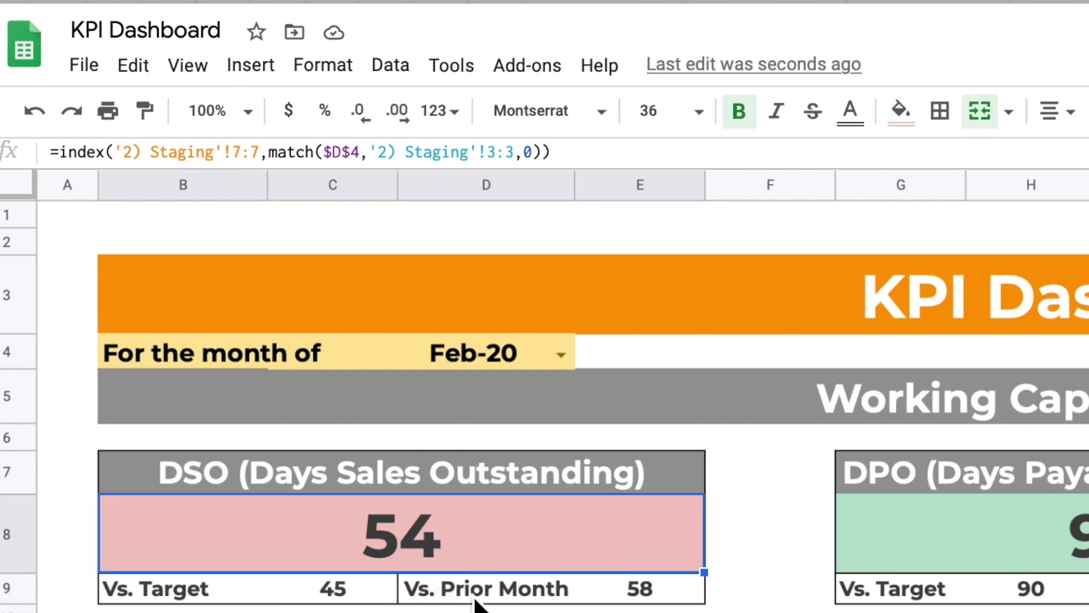
# Step: Inspect the Vs. Prior Month comparison on the DSO card
pyautogui.click(451, 600)
pyautogui.click(658, 602)
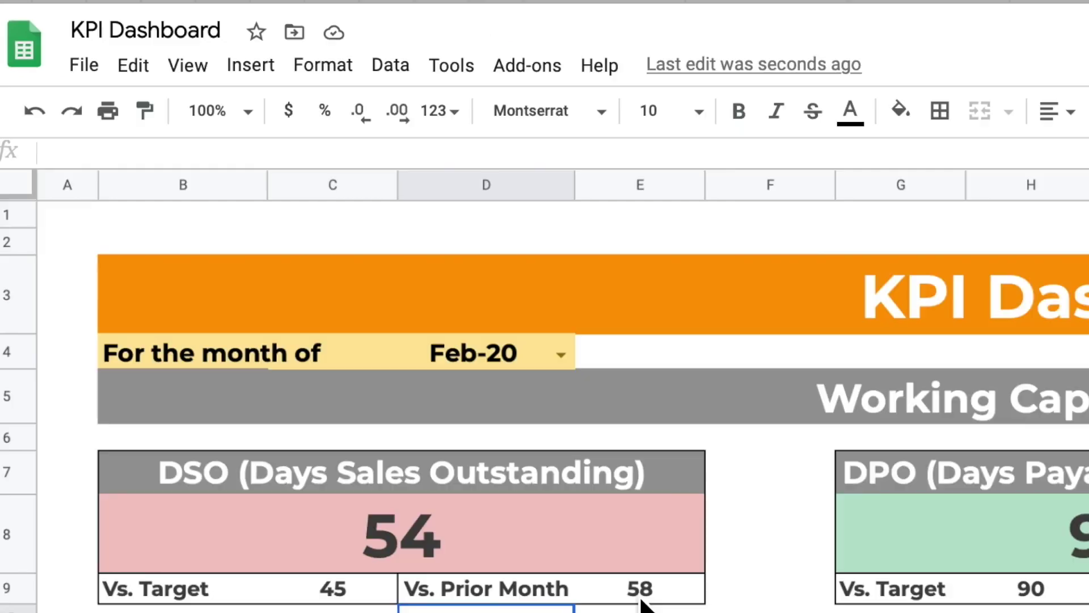
pyautogui.click(646, 602)
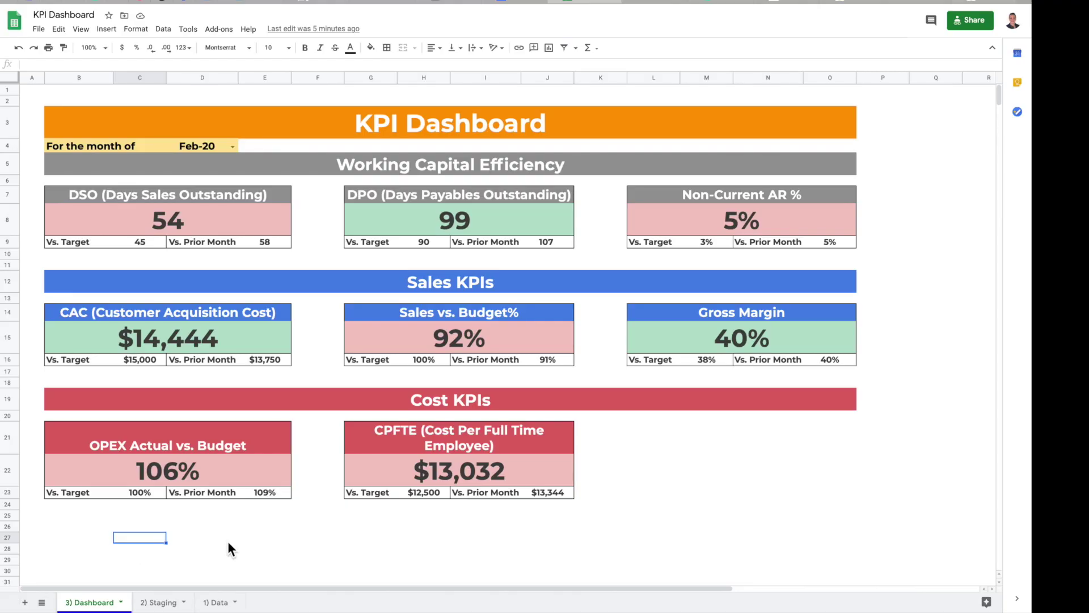
# Step: Compare the lookup formulas behind the main values of the CAC and DSO cards
pyautogui.click(227, 540)
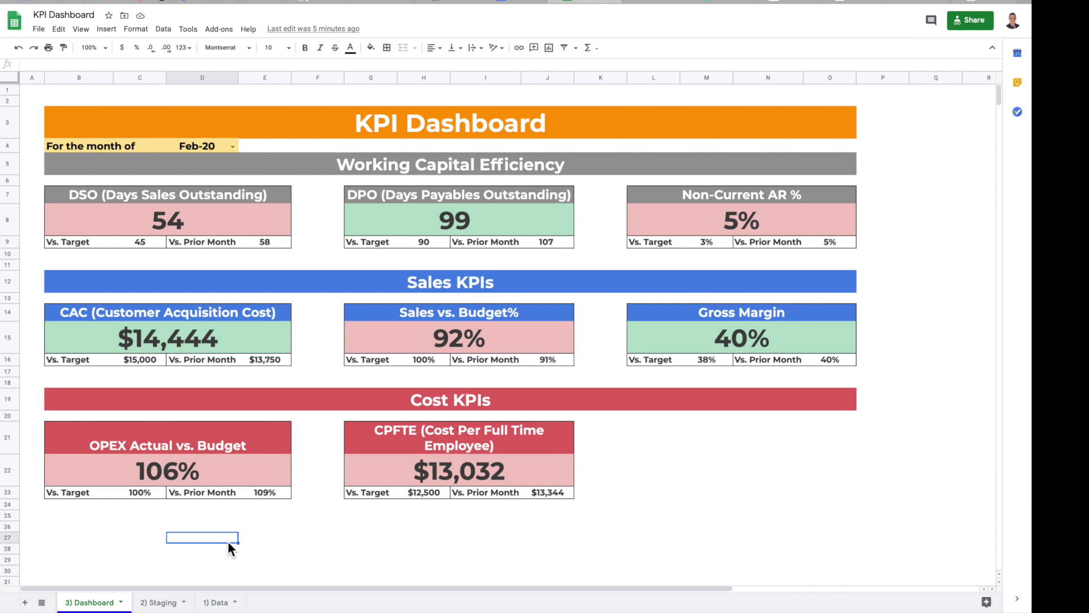
pyautogui.click(194, 351)
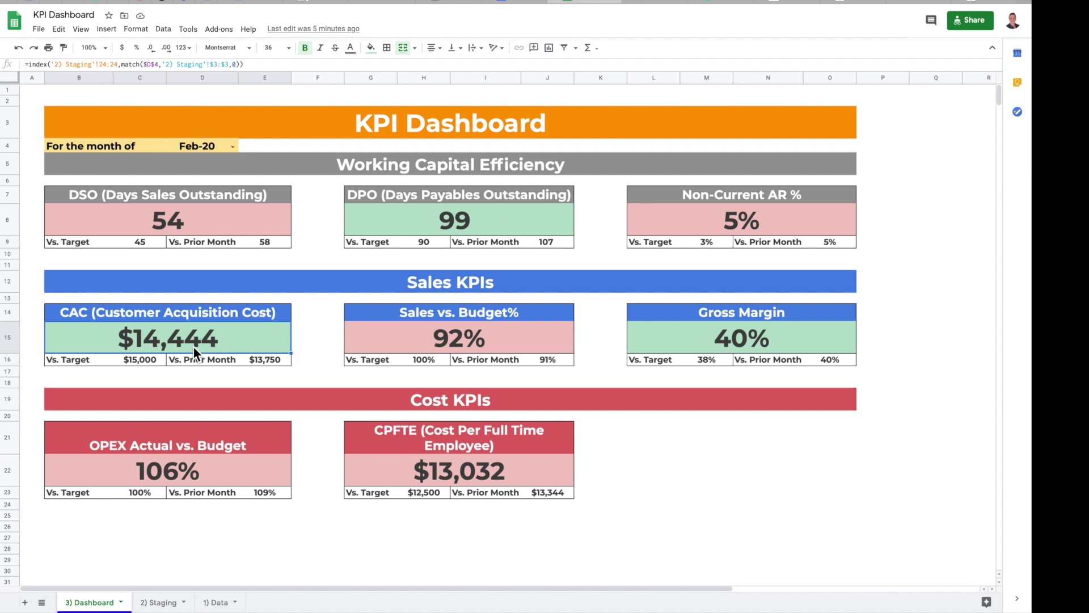
pyautogui.click(197, 216)
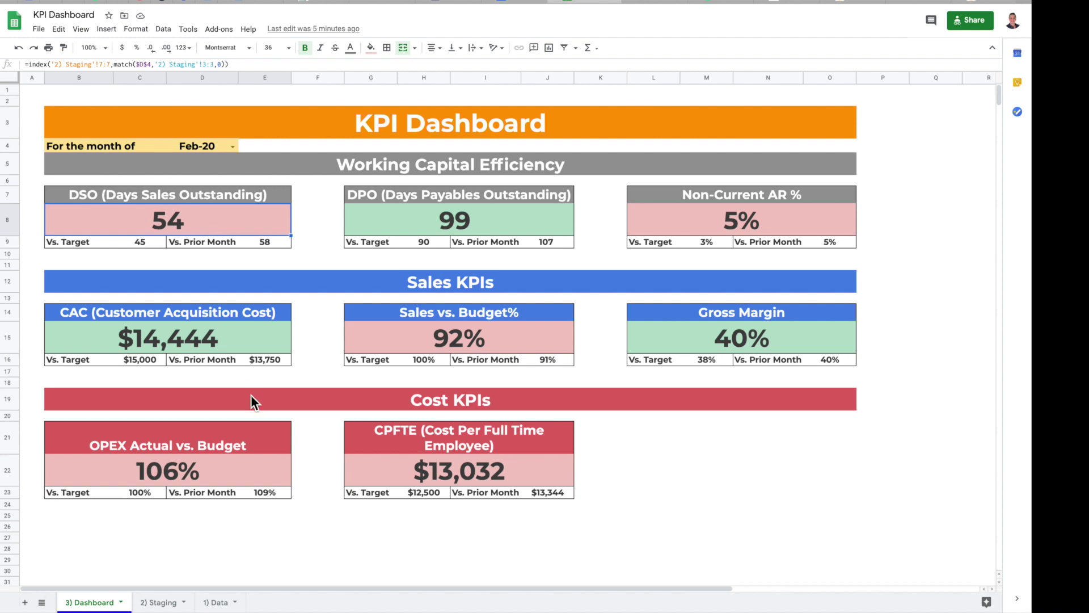
# Step: Review the Data sheet's monthly inputs, selecting the Feb-20 Past due Accounts Receivables value
pyautogui.click(217, 604)
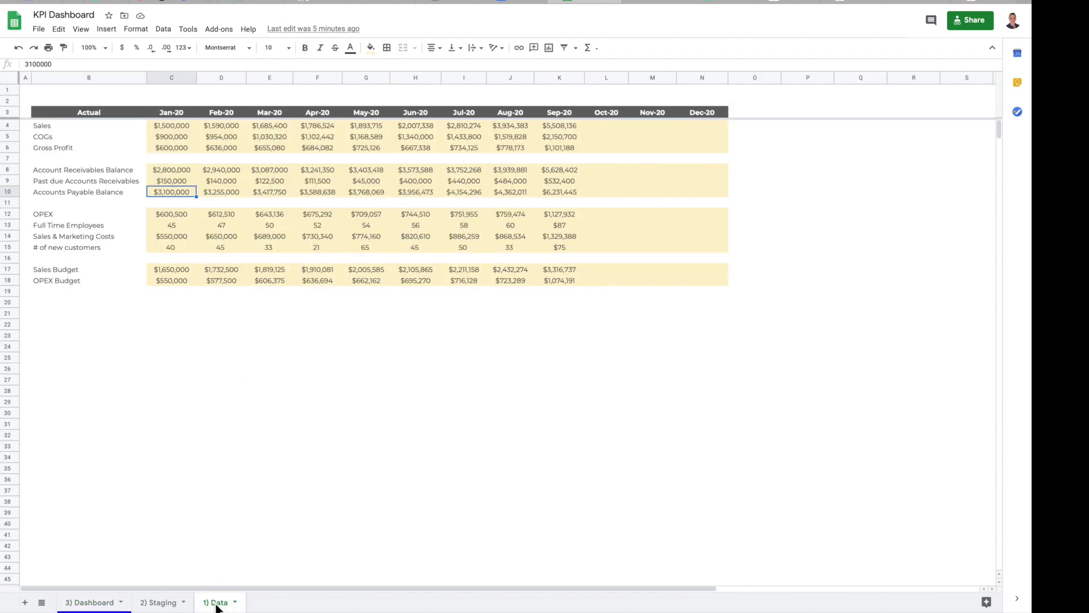
pyautogui.click(224, 204)
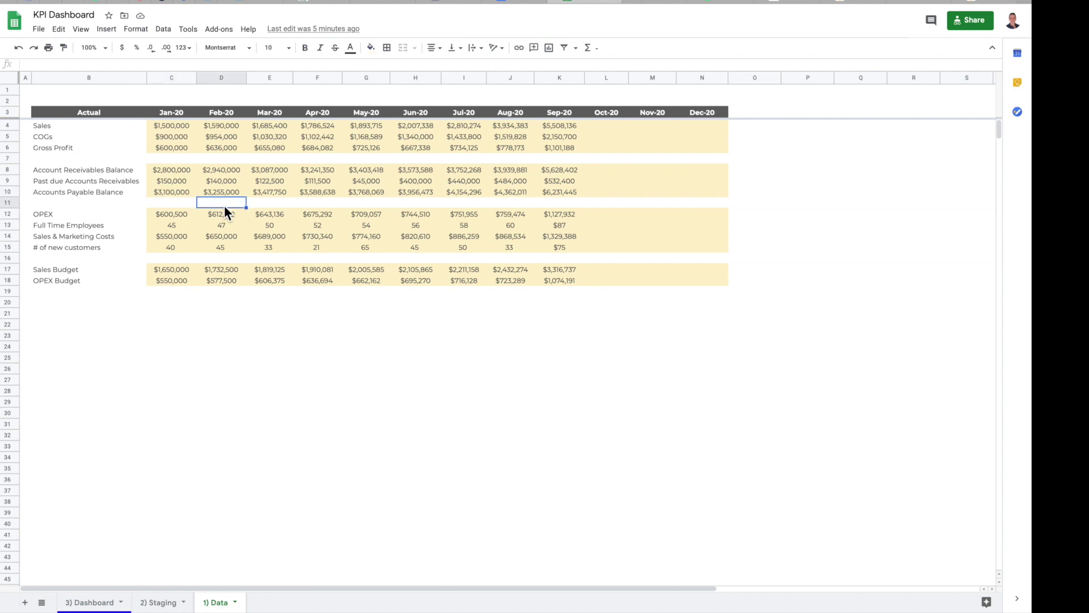
pyautogui.click(230, 182)
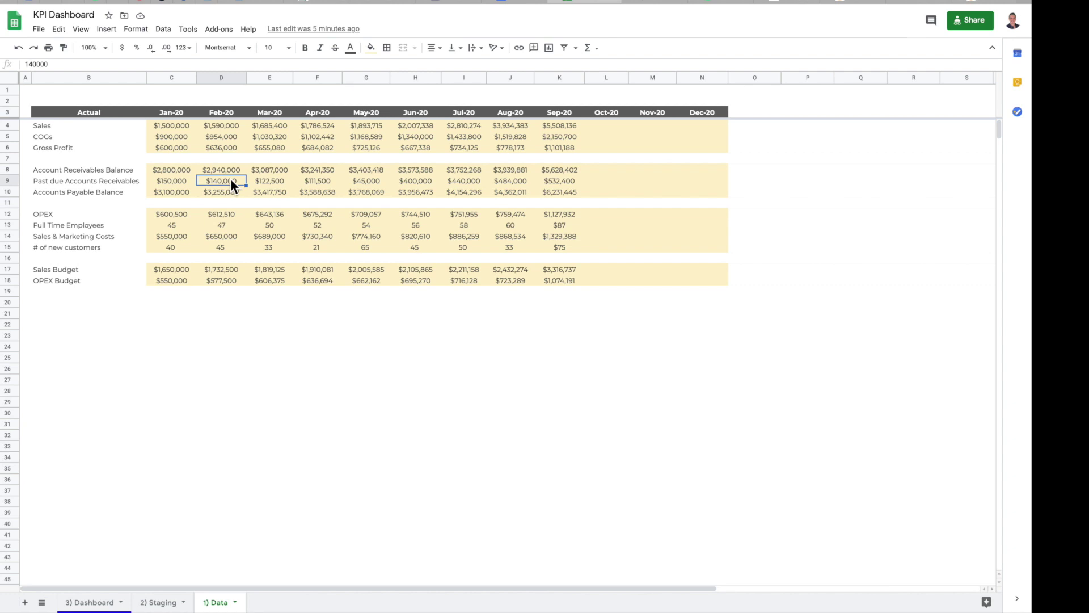
# Step: On the Staging sheet, inspect the Jan-20 formulas for Accounts Receivables Balance under Non-Current AR % and for DSO
pyautogui.click(162, 602)
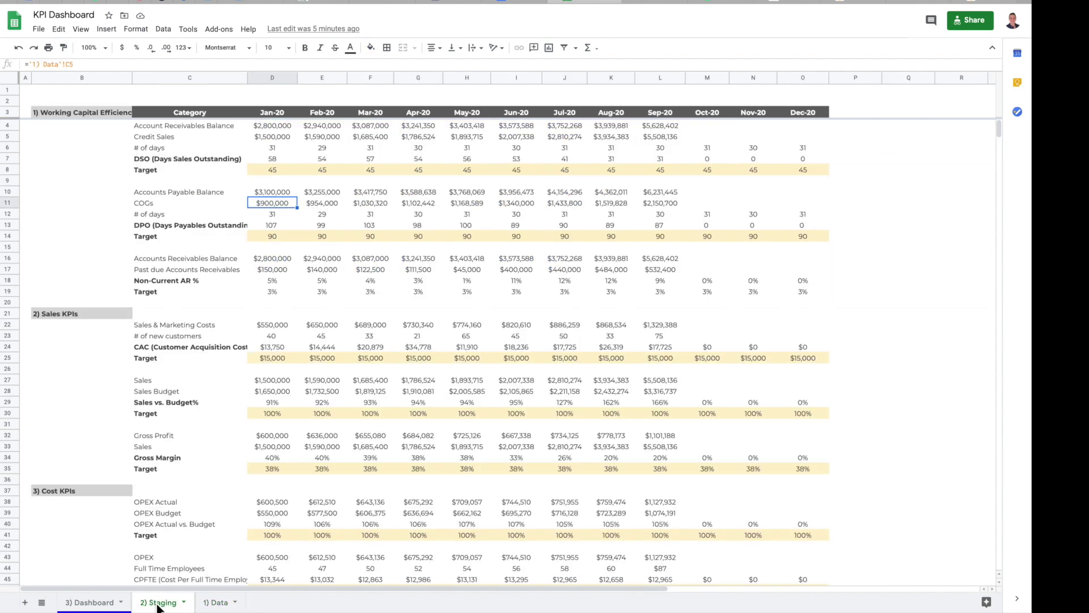
pyautogui.click(283, 258)
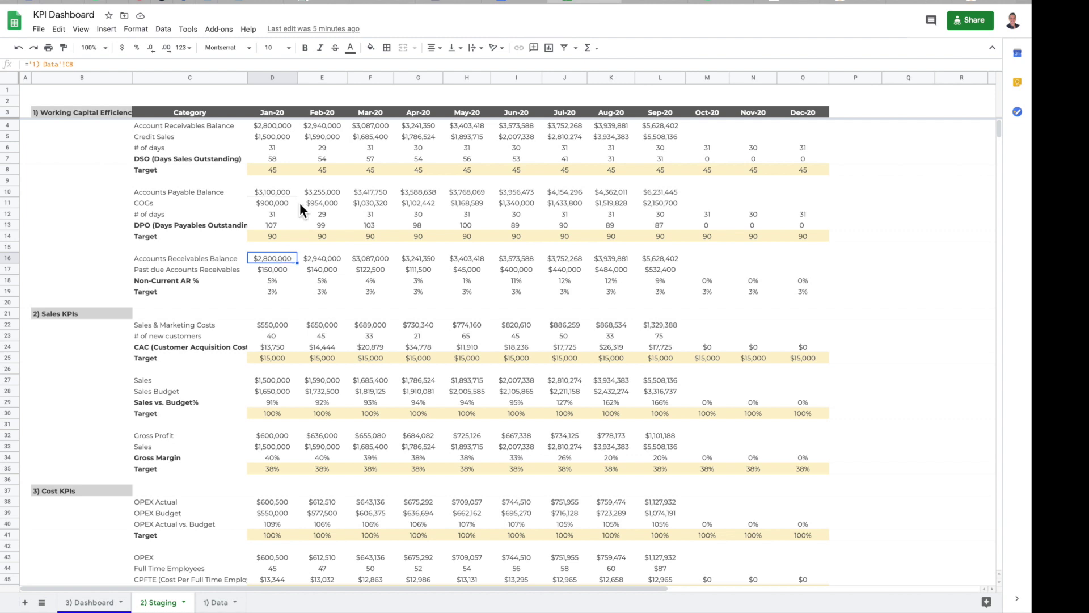
pyautogui.click(266, 161)
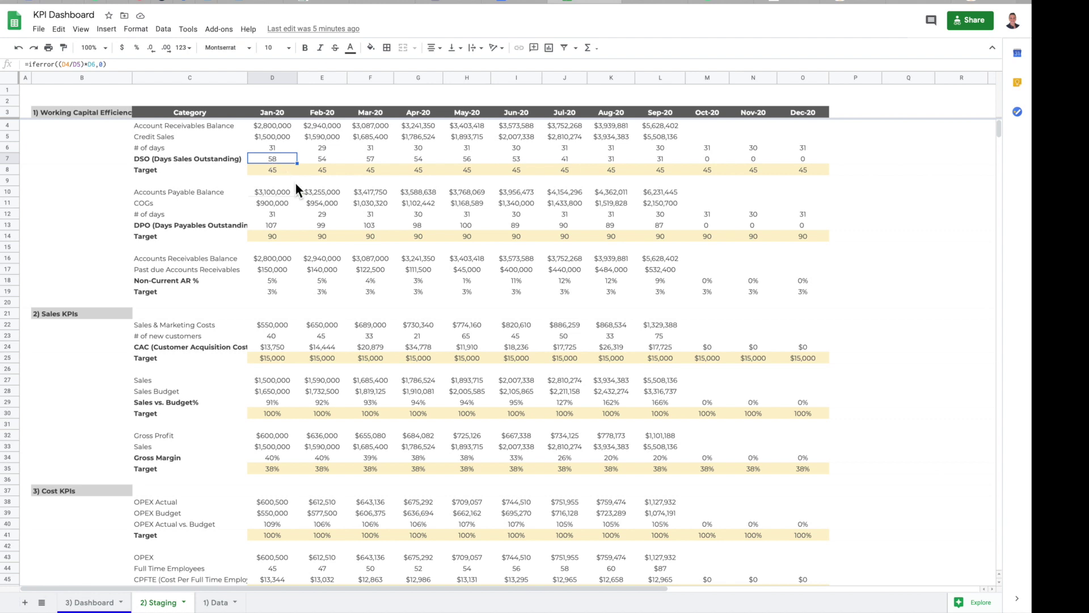
# Step: Return to the Dashboard sheet and look over the Sales and Cost KPI cards
pyautogui.click(100, 604)
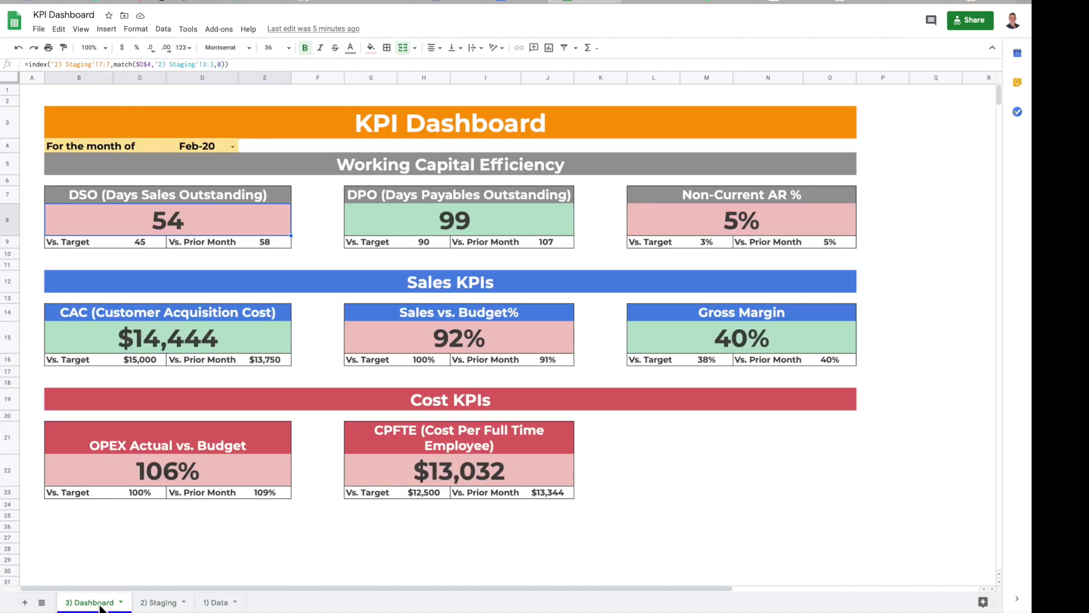
pyautogui.click(313, 301)
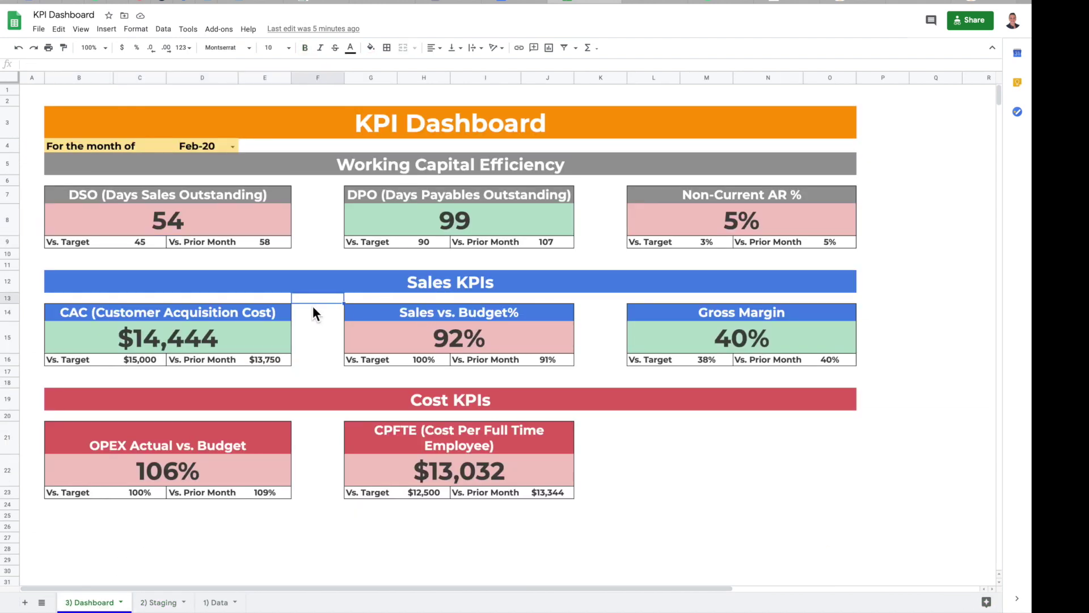
pyautogui.click(308, 371)
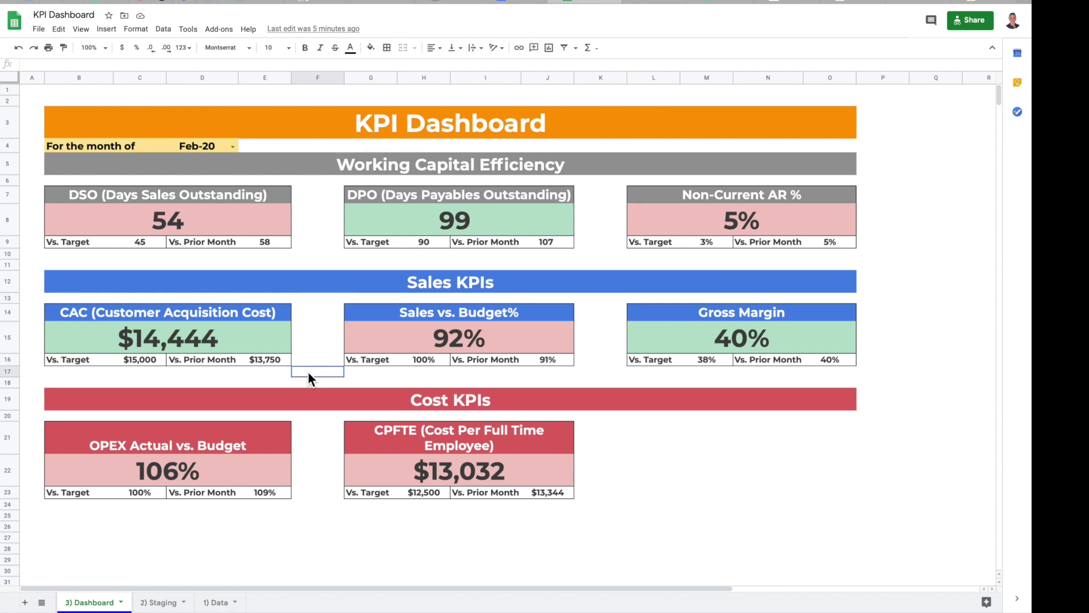
pyautogui.click(254, 508)
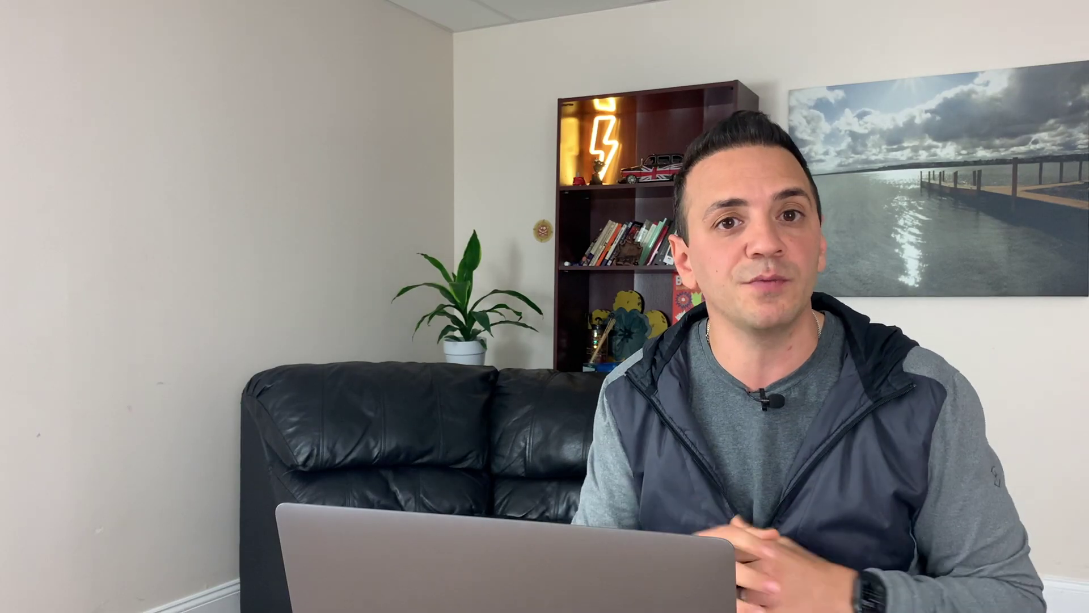